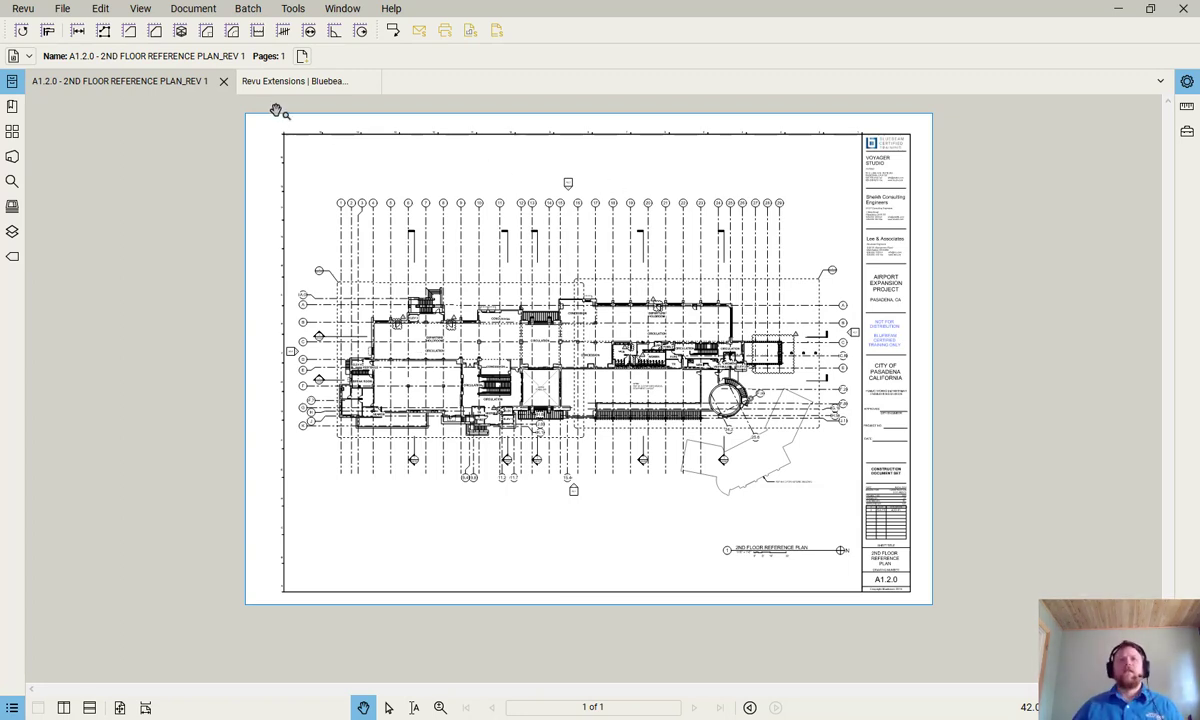
Step: Open the existing Approval Stamp for editing and select its Approved text
{"action": "left_click", "coordinate": [294, 10]}
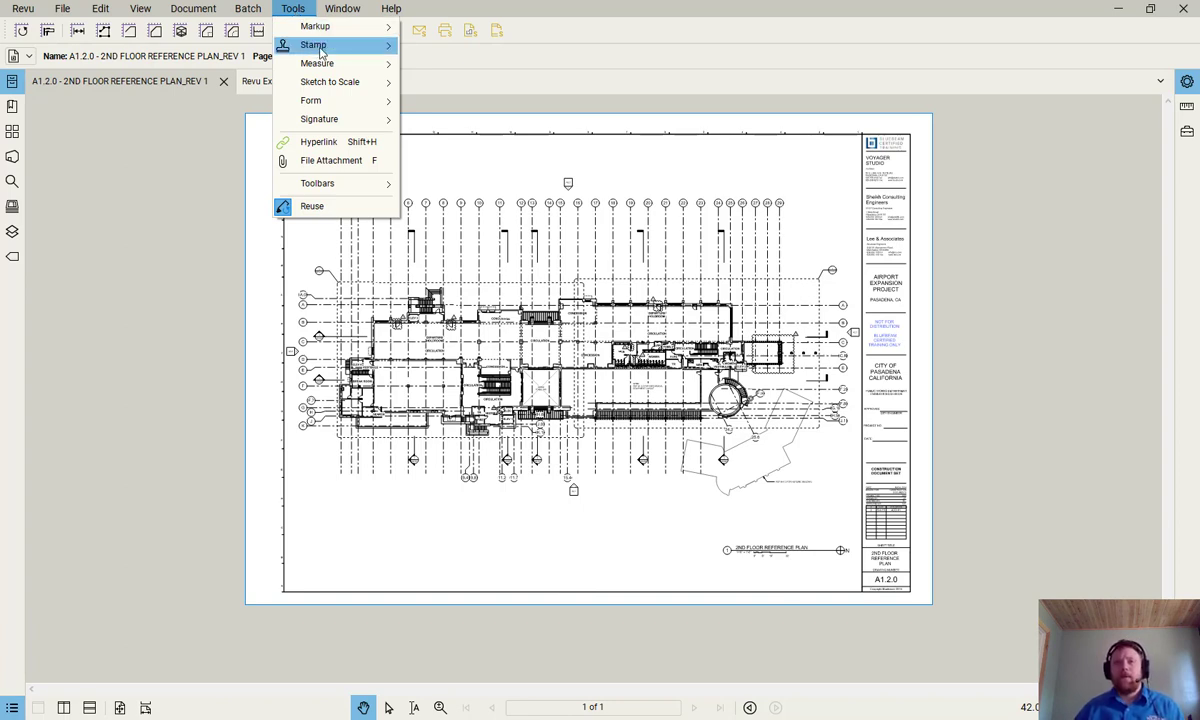
{"action": "mouse_move", "coordinate": [320, 50]}
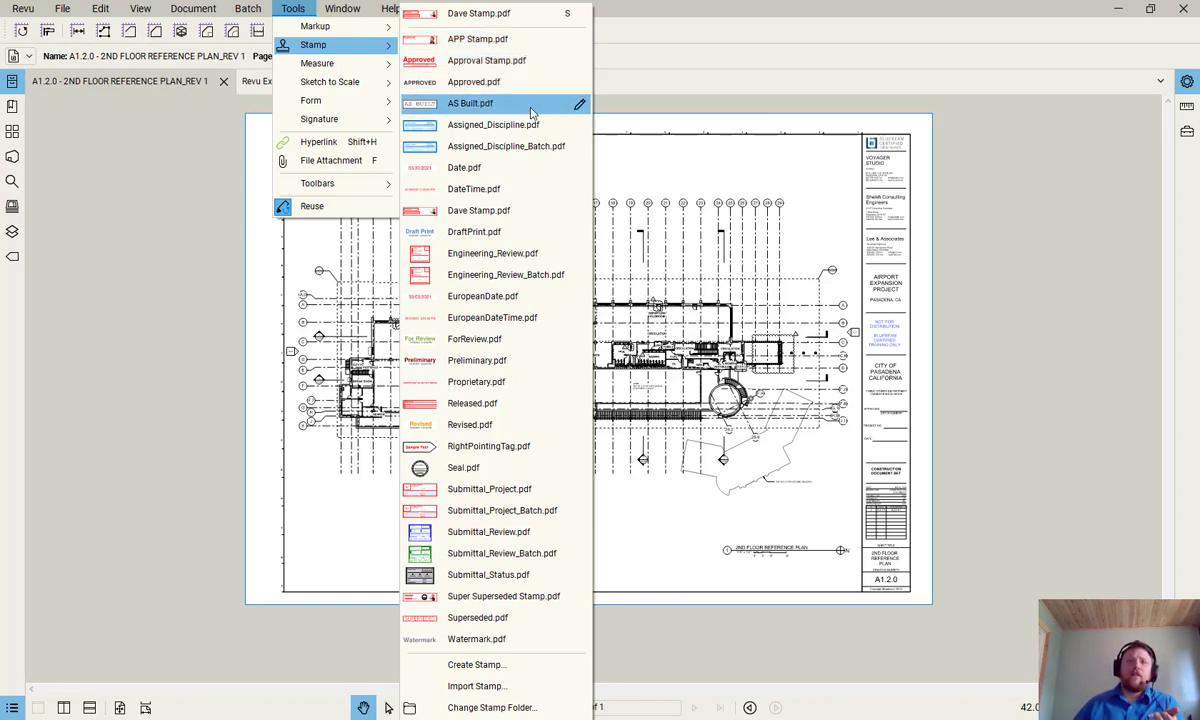
{"action": "left_click", "coordinate": [580, 63]}
{"action": "left_click", "coordinate": [420, 82]}
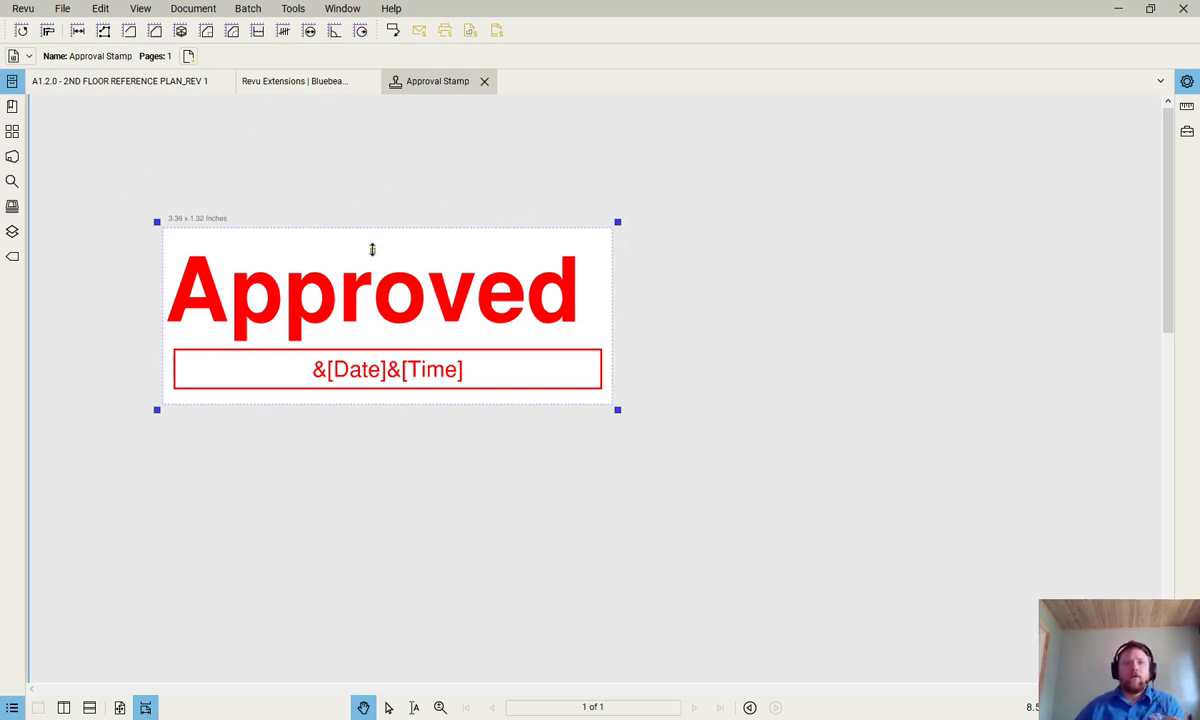
{"action": "left_click", "coordinate": [577, 312]}
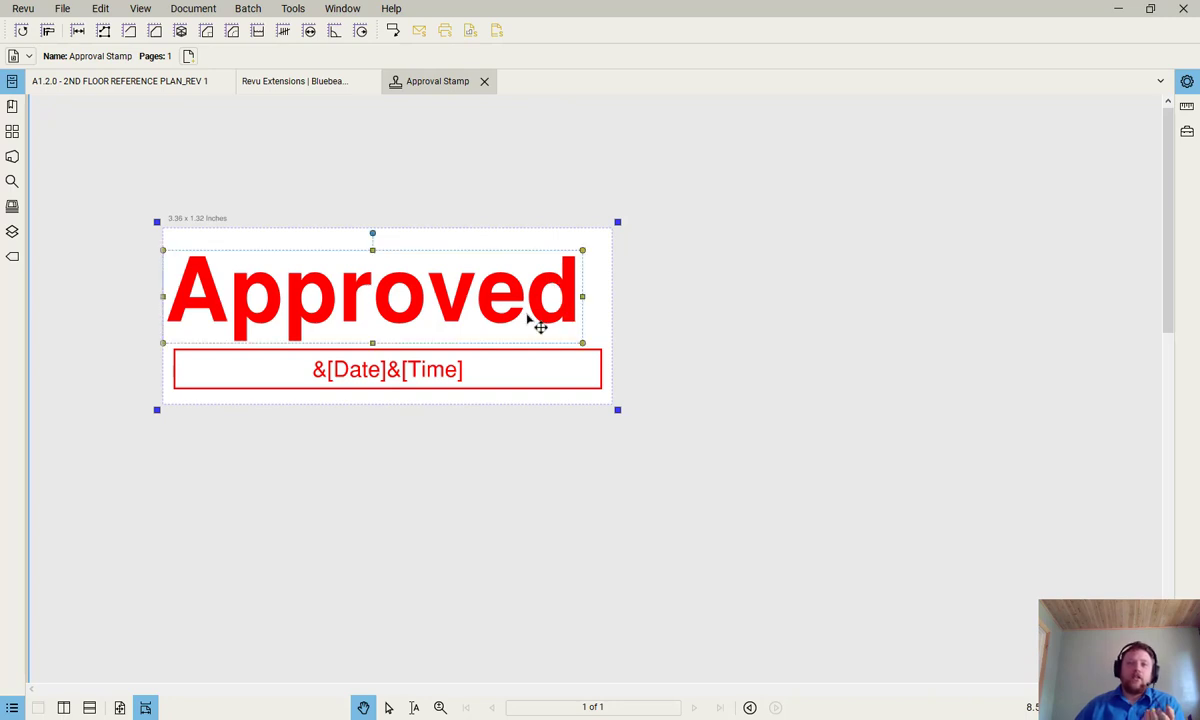
Step: Replace the word Date in the stamp's date and time box with dynamic 2-digit month, day and 4-digit year fields
{"action": "left_click", "coordinate": [358, 375]}
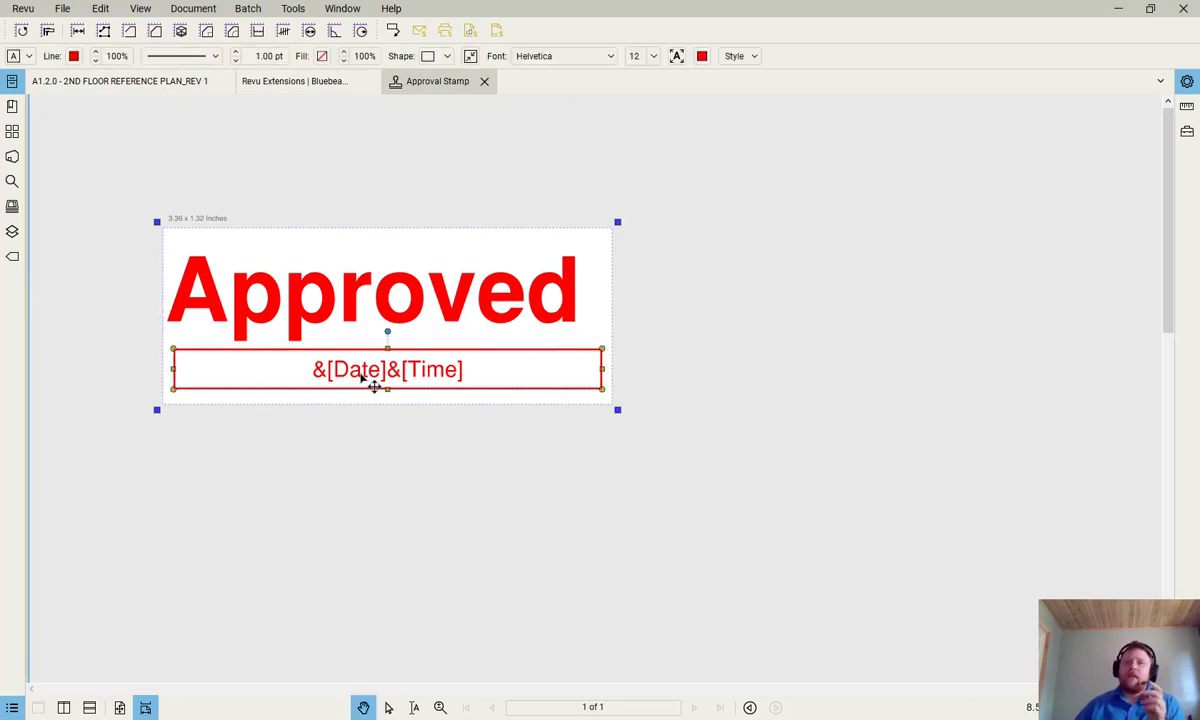
{"action": "double_click", "coordinate": [367, 377]}
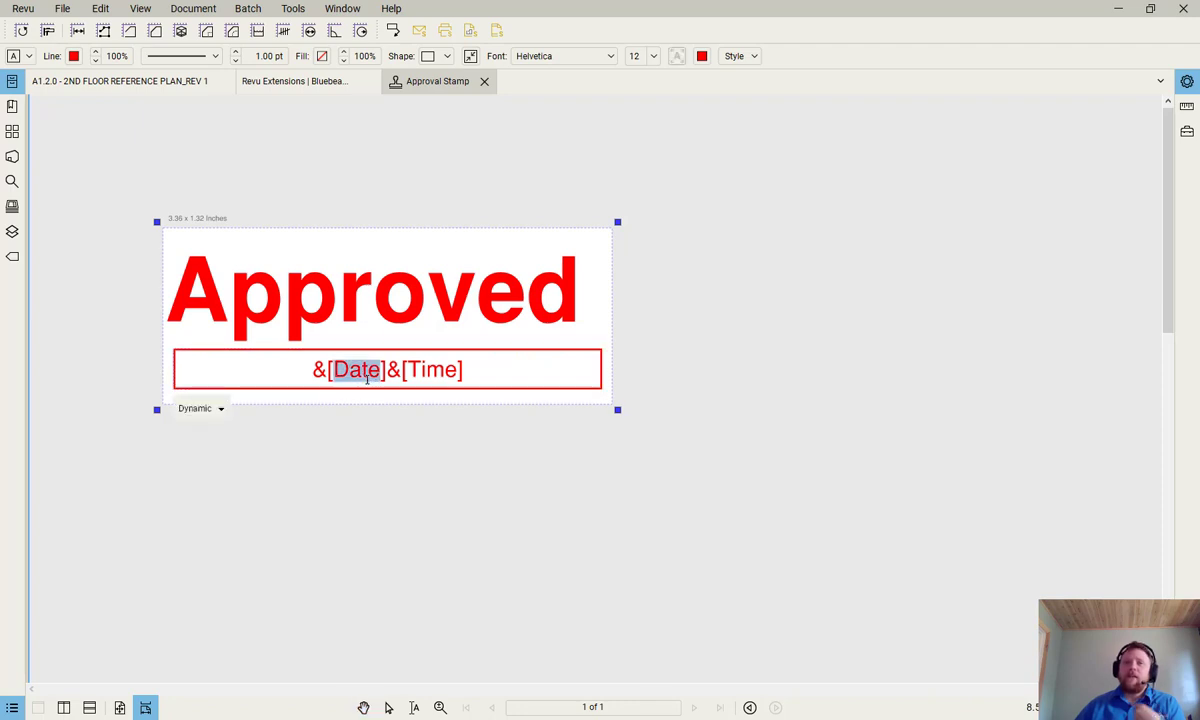
{"action": "left_click", "coordinate": [214, 409]}
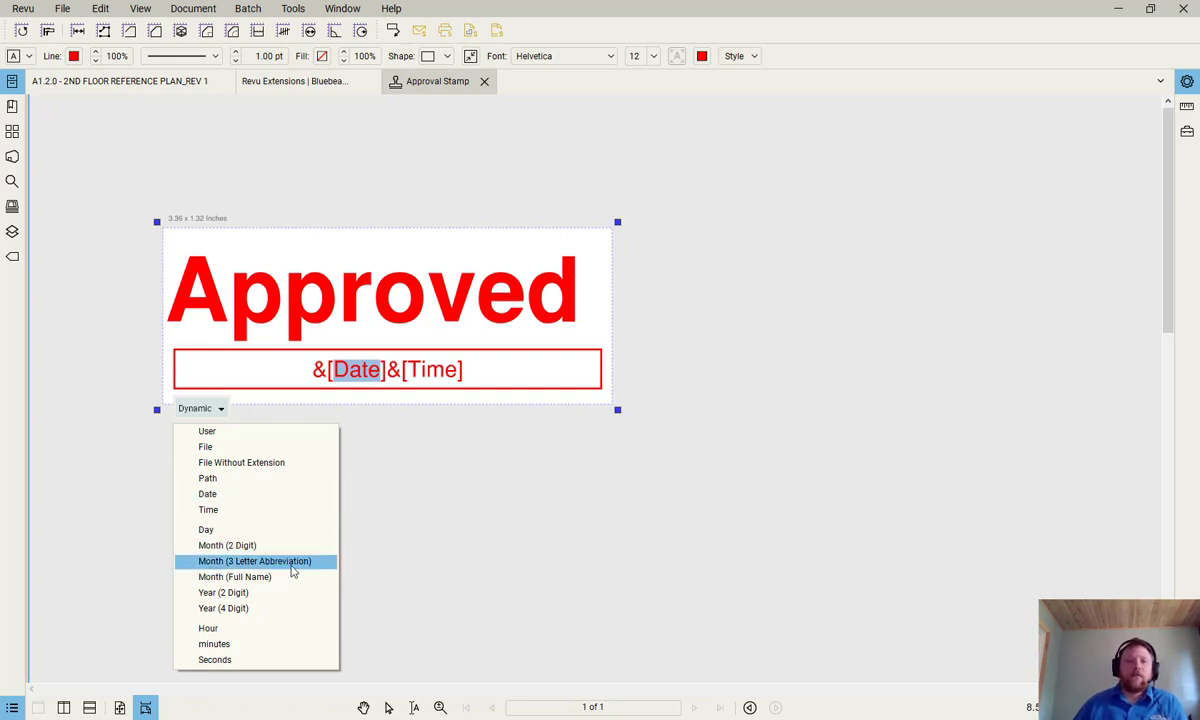
{"action": "left_click", "coordinate": [241, 610]}
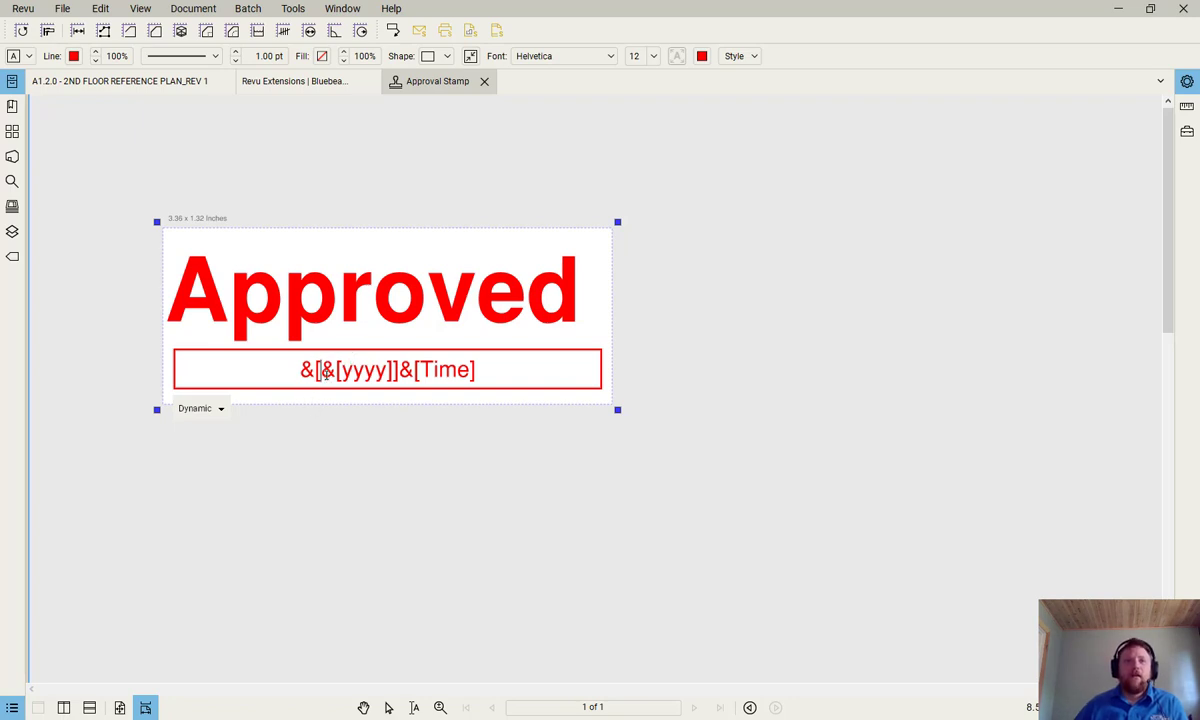
{"action": "left_click", "coordinate": [221, 409]}
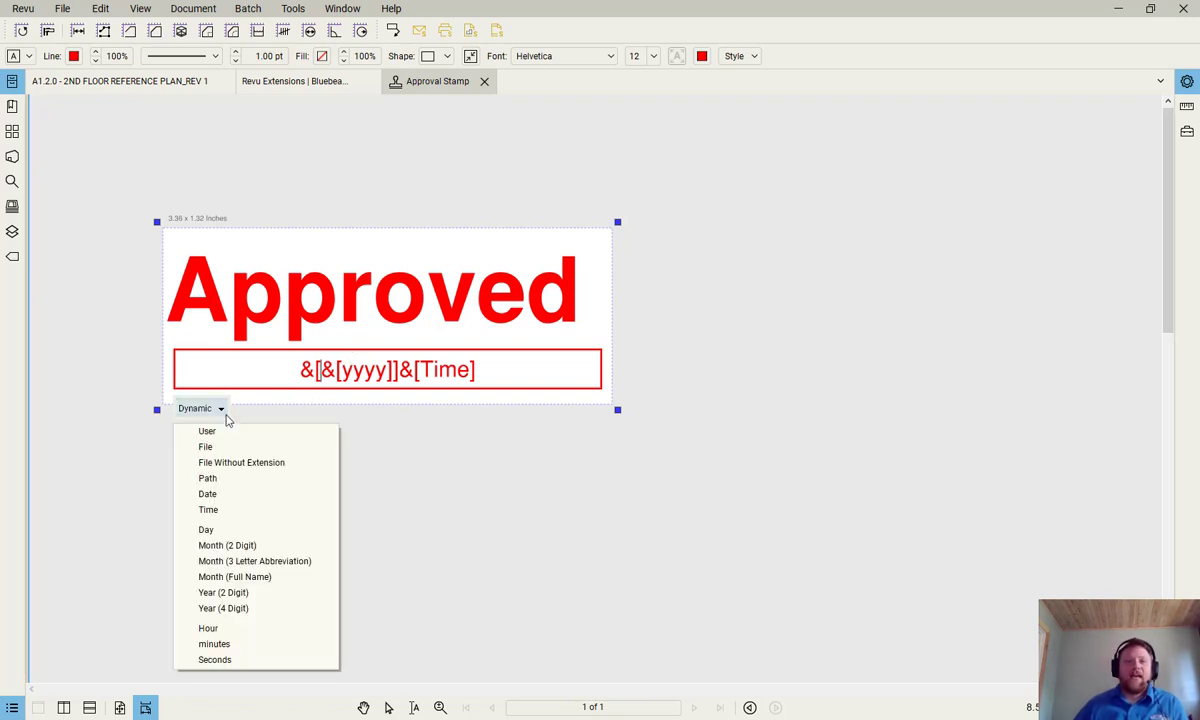
{"action": "left_click", "coordinate": [263, 546]}
{"action": "left_click", "coordinate": [222, 409]}
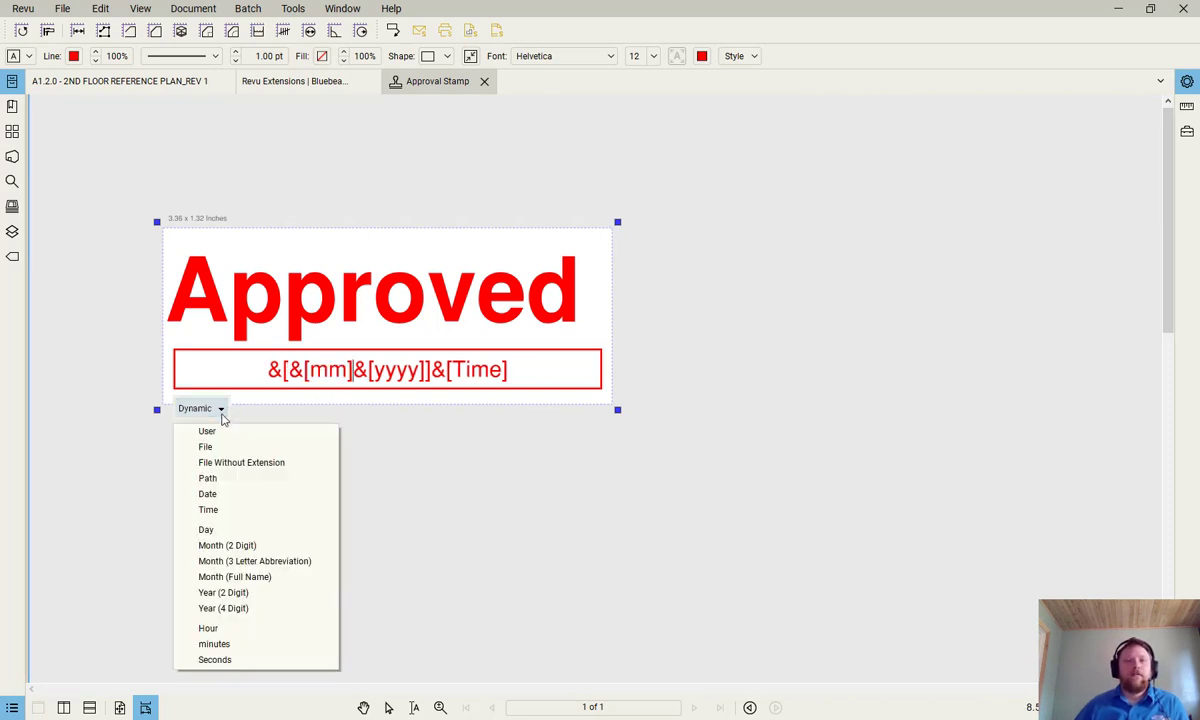
{"action": "left_click", "coordinate": [240, 530]}
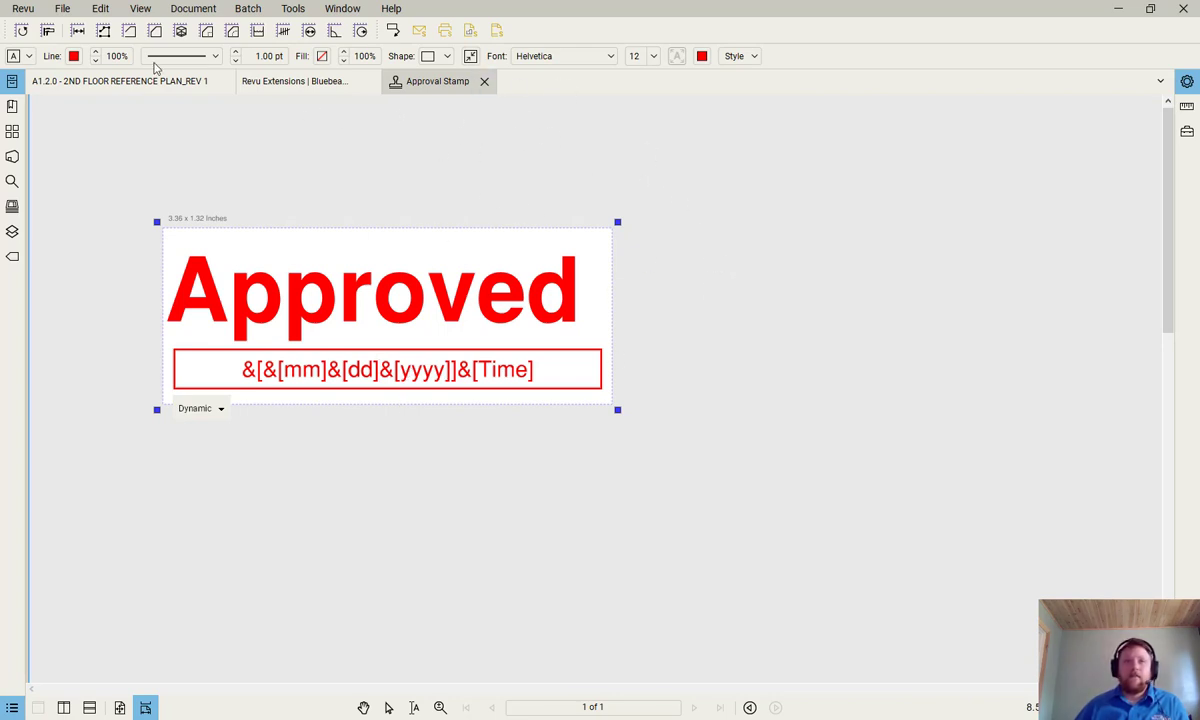
Step: Finish editing the date and time box, and close the Approval Stamp with its changes saved
{"action": "left_click", "coordinate": [63, 9]}
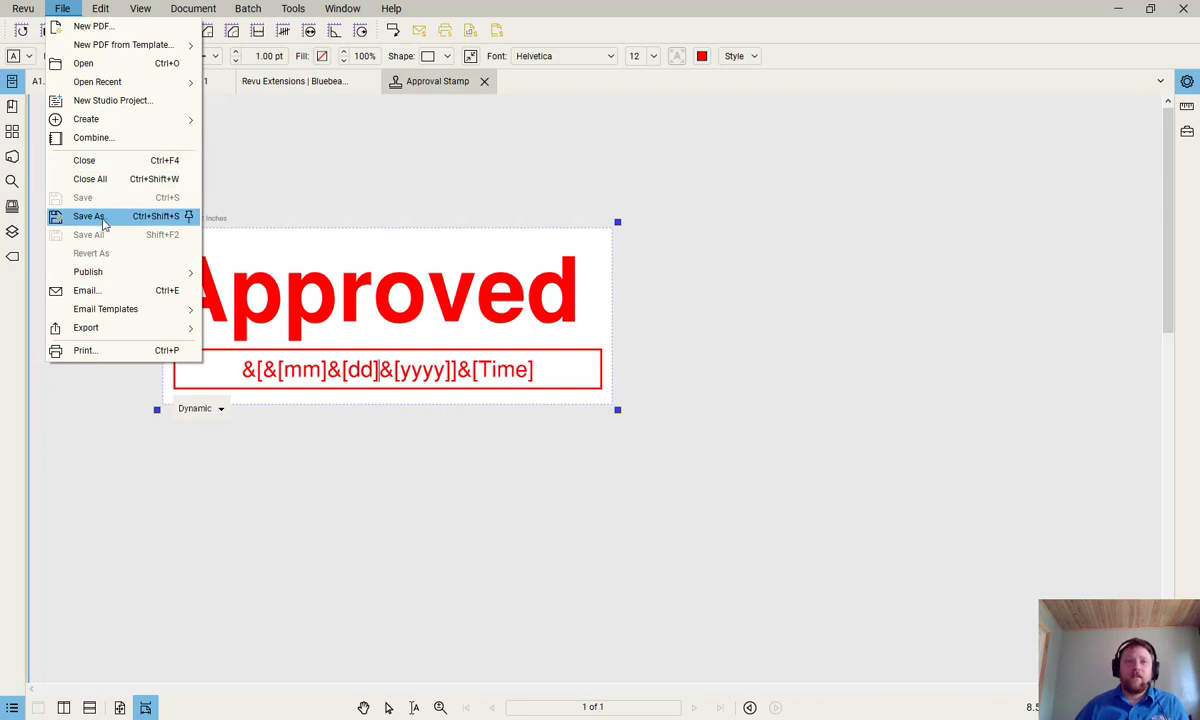
{"action": "left_click", "coordinate": [423, 185]}
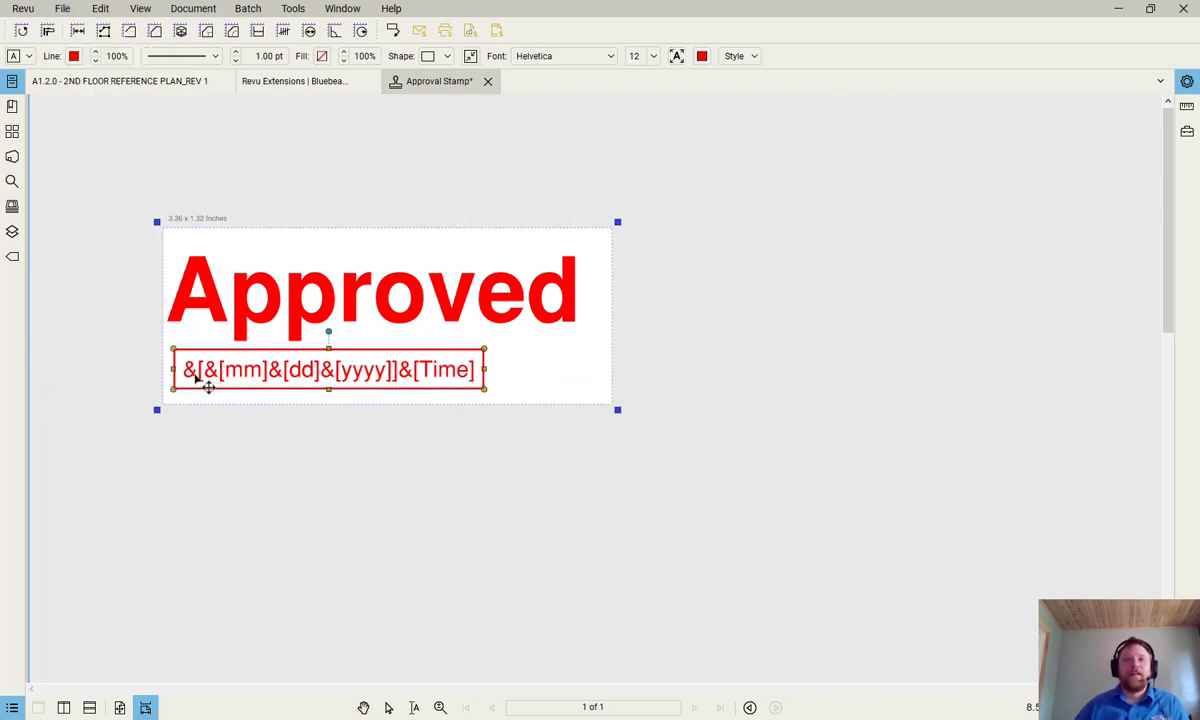
{"action": "left_click", "coordinate": [470, 145]}
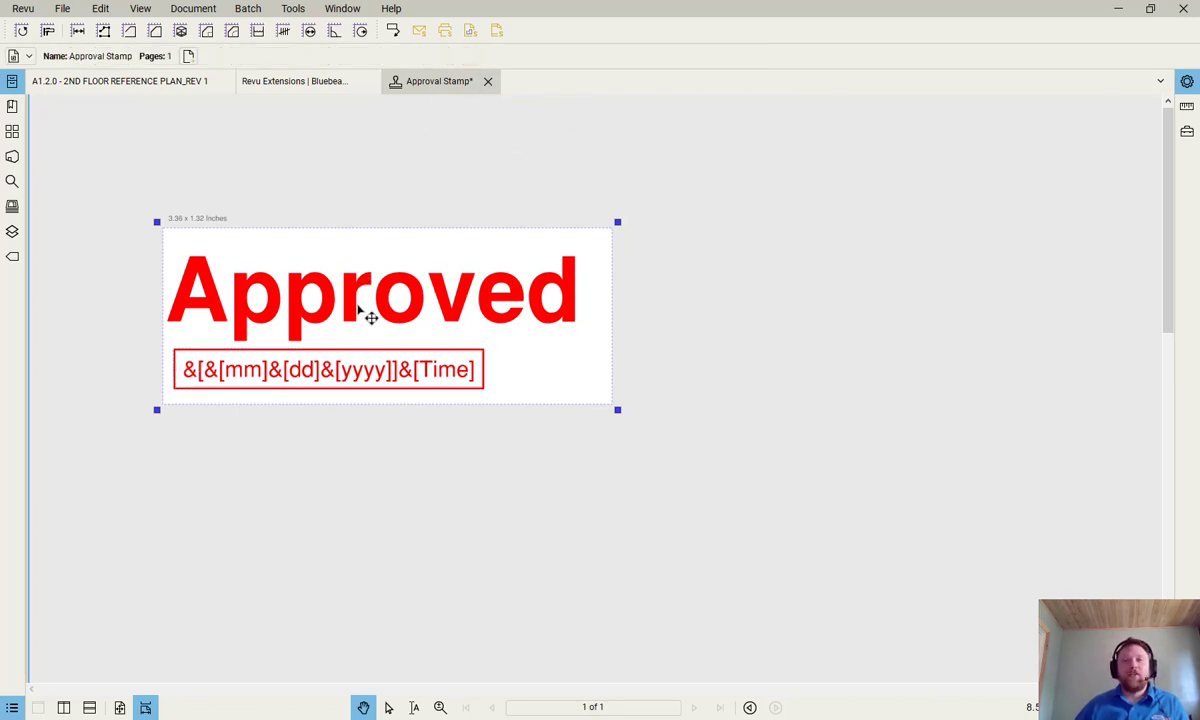
{"action": "left_click", "coordinate": [212, 374]}
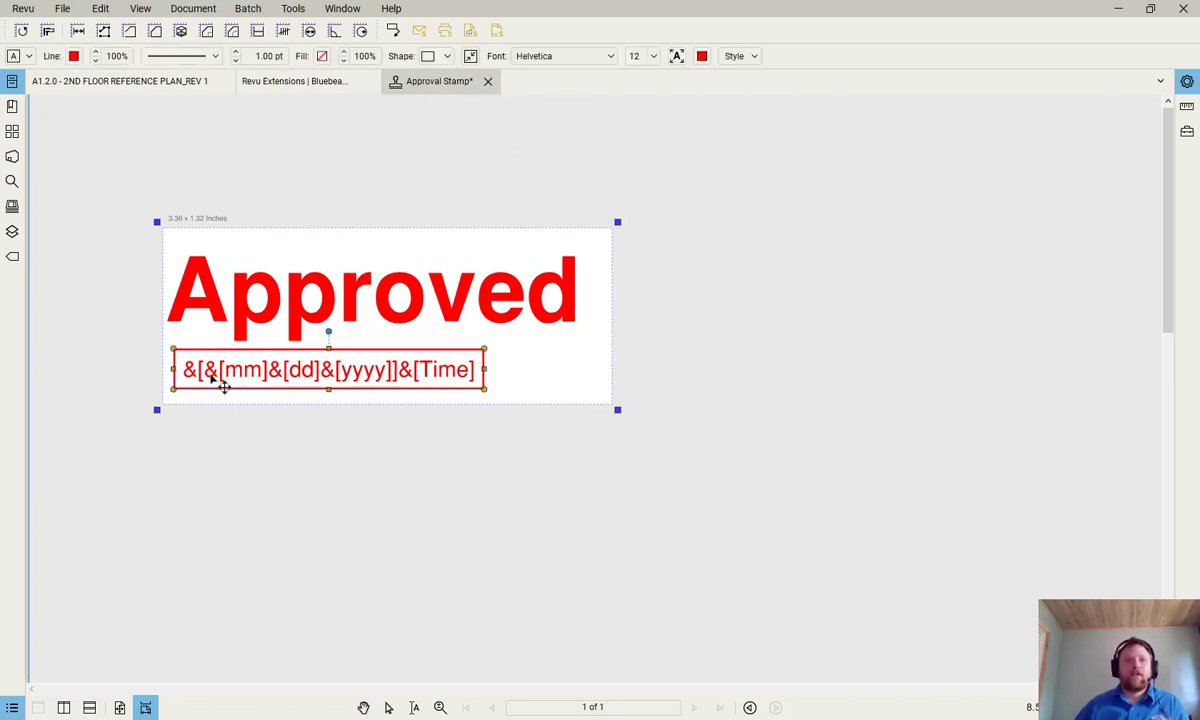
{"action": "left_click", "coordinate": [216, 378]}
{"action": "left_click_drag", "start_coordinate": [210, 380], "coordinate": [192, 376]}
{"action": "left_click", "coordinate": [209, 374]}
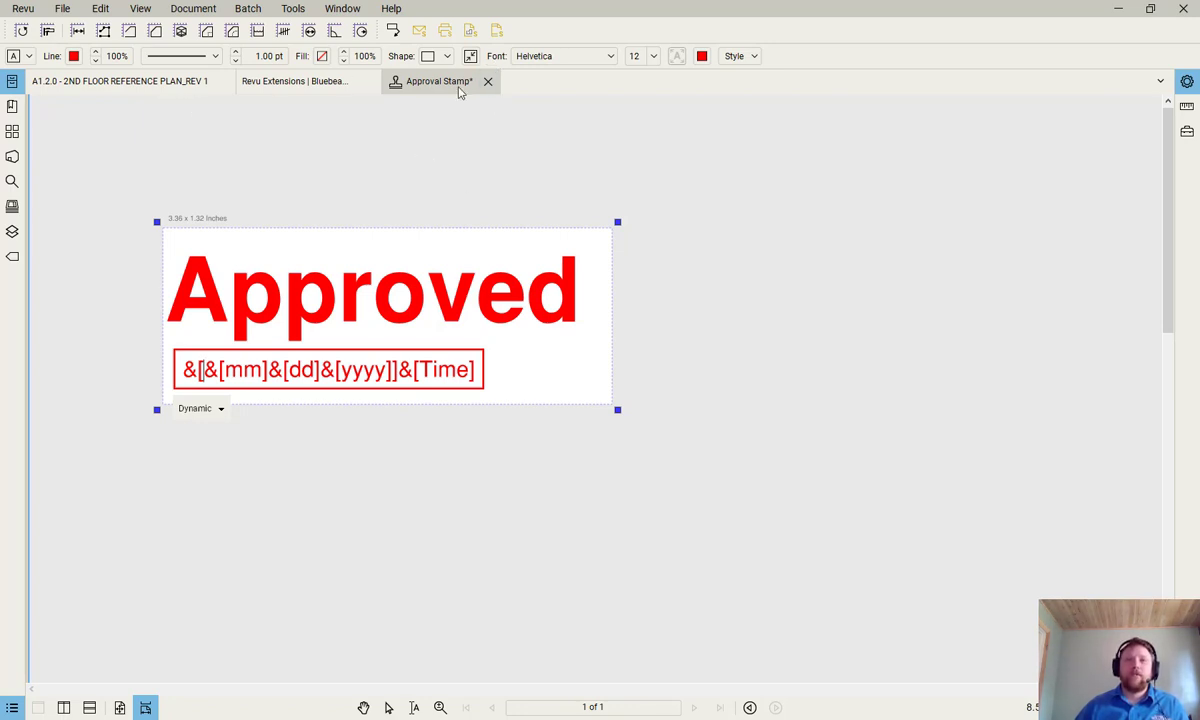
{"action": "left_click", "coordinate": [488, 85]}
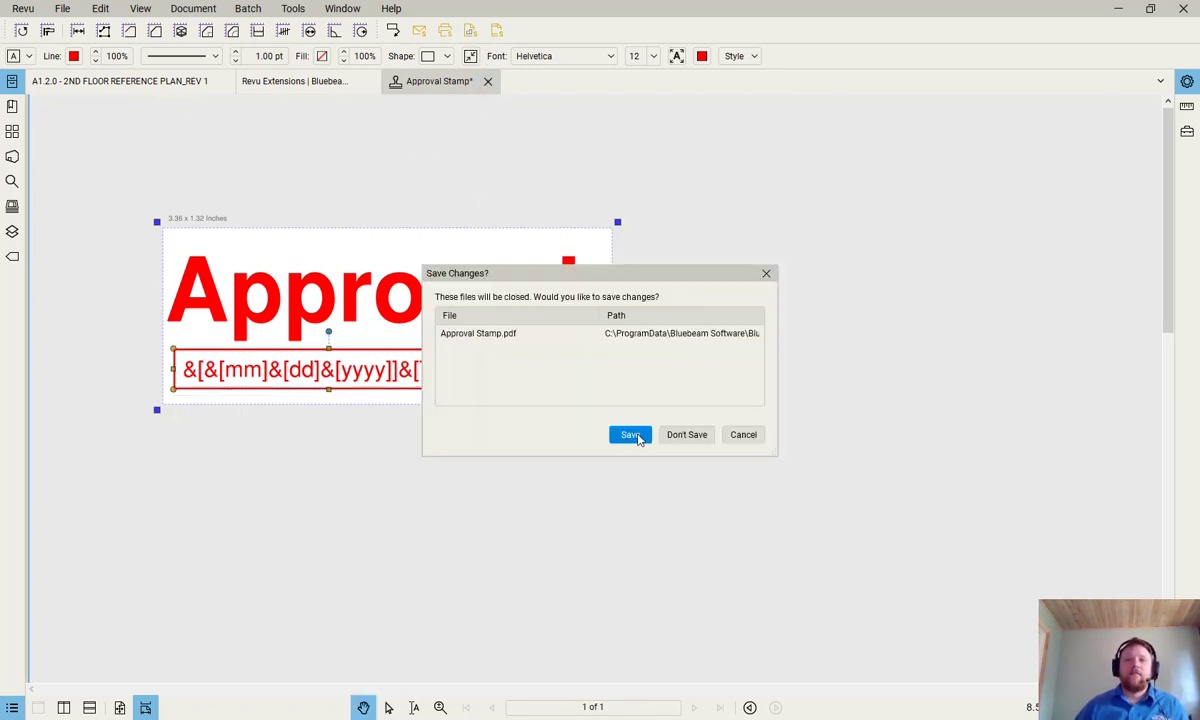
{"action": "left_click", "coordinate": [631, 435]}
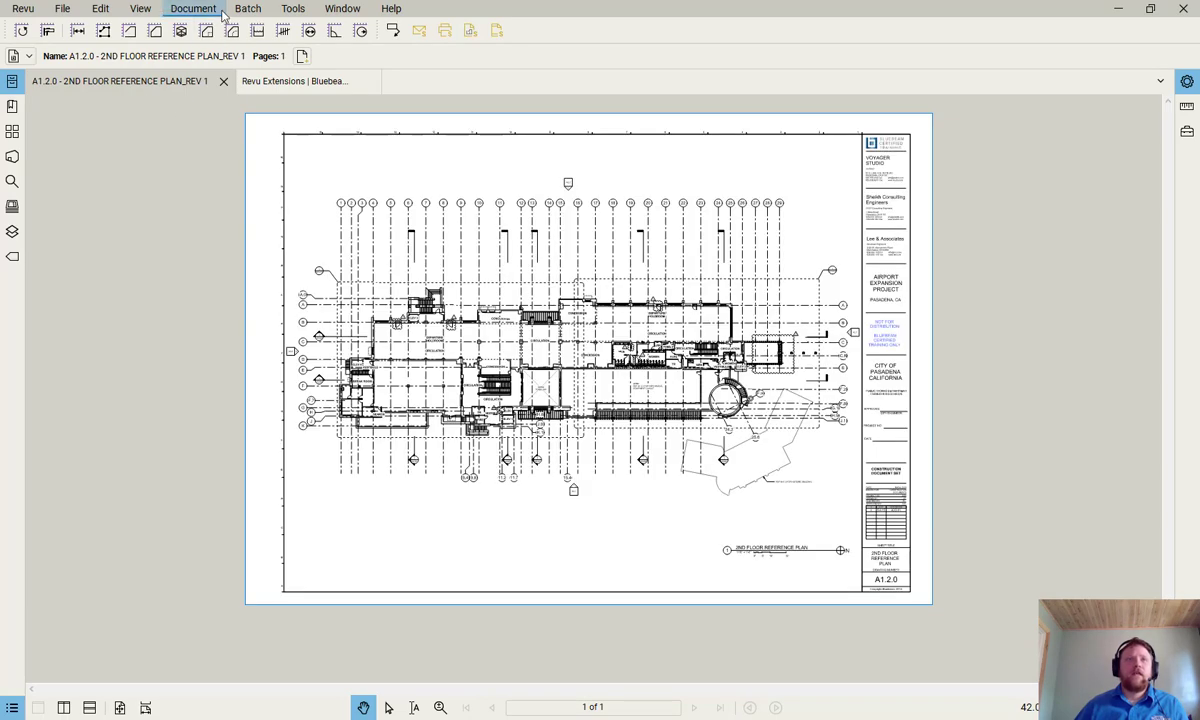
Step: Place the Approval Stamp on the 2nd floor reference plan, just above the A2.2 marker, and check its date and time line
{"action": "left_click", "coordinate": [293, 8]}
{"action": "mouse_move", "coordinate": [316, 45]}
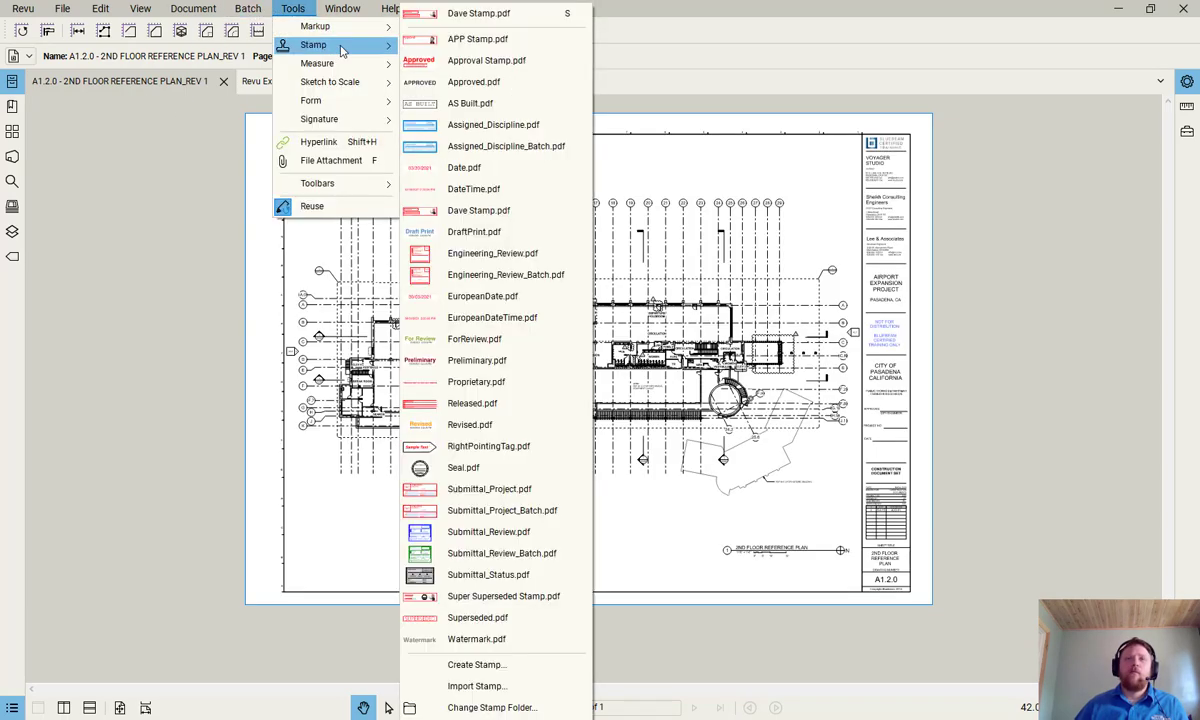
{"action": "left_click", "coordinate": [505, 61]}
{"action": "scroll", "coordinate": [568, 170], "scroll_direction": "up", "scroll_amount": 3}
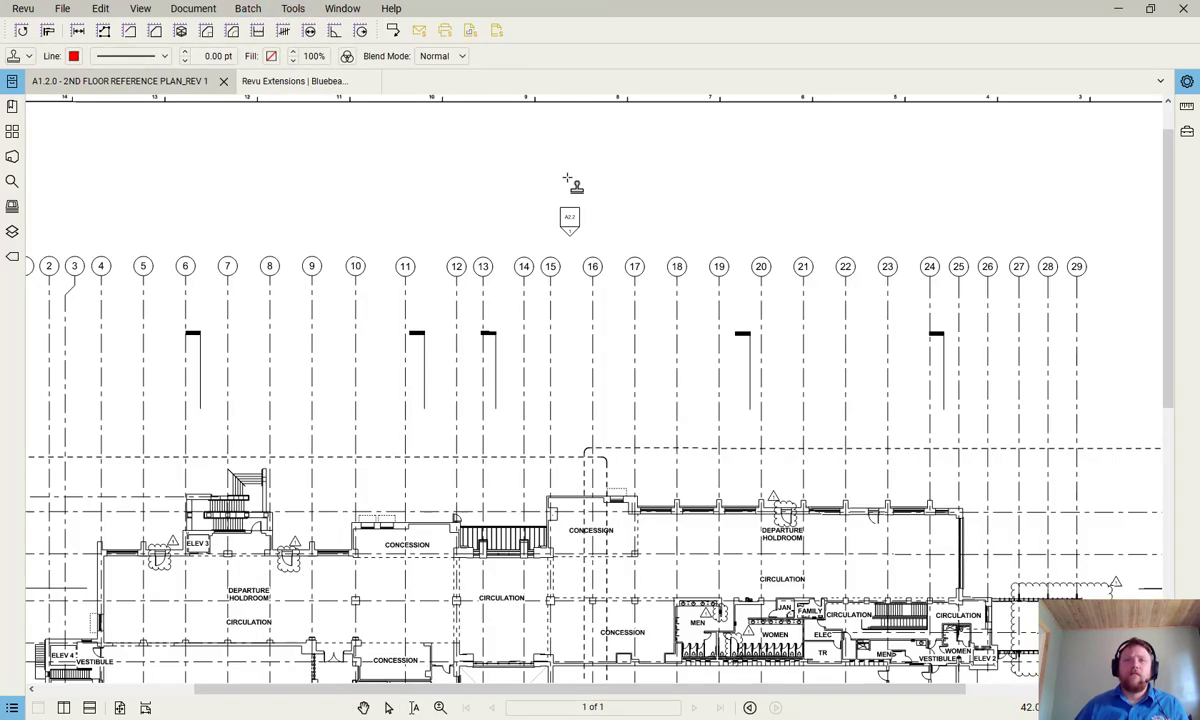
{"action": "left_click", "coordinate": [568, 178]}
{"action": "scroll", "coordinate": [578, 182], "scroll_direction": "up", "scroll_amount": 3}
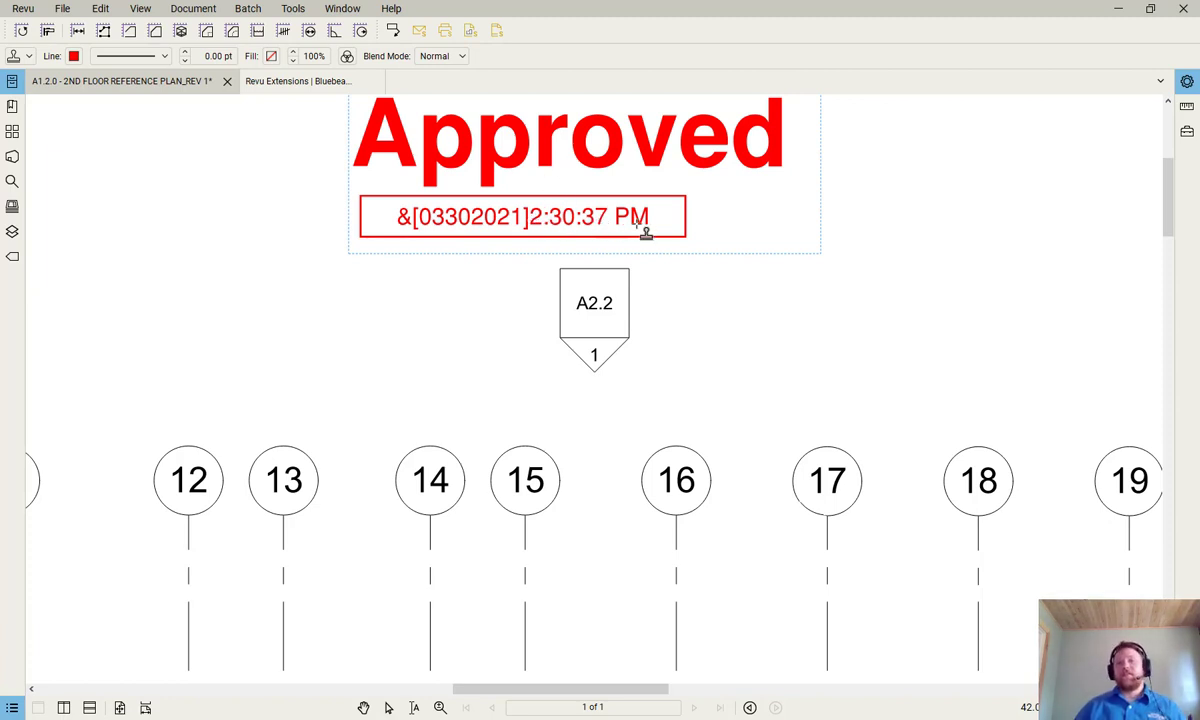
{"action": "scroll", "coordinate": [646, 232], "scroll_direction": "down", "scroll_amount": 3}
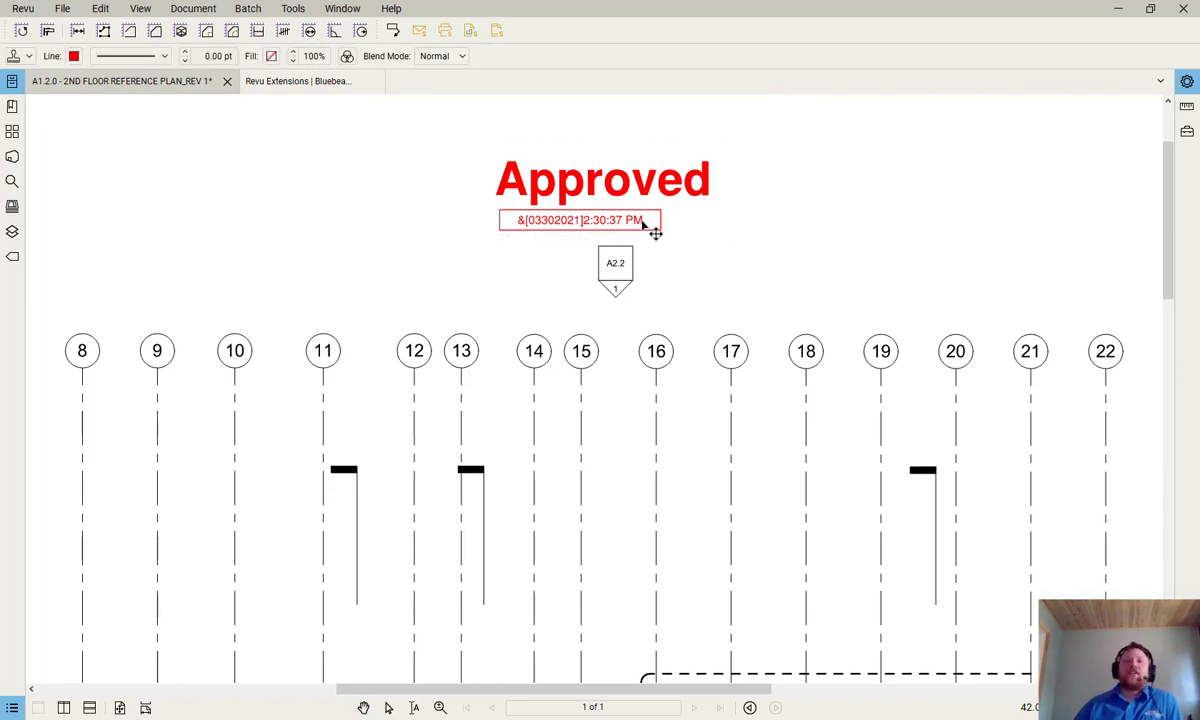
{"action": "left_click", "coordinate": [650, 229]}
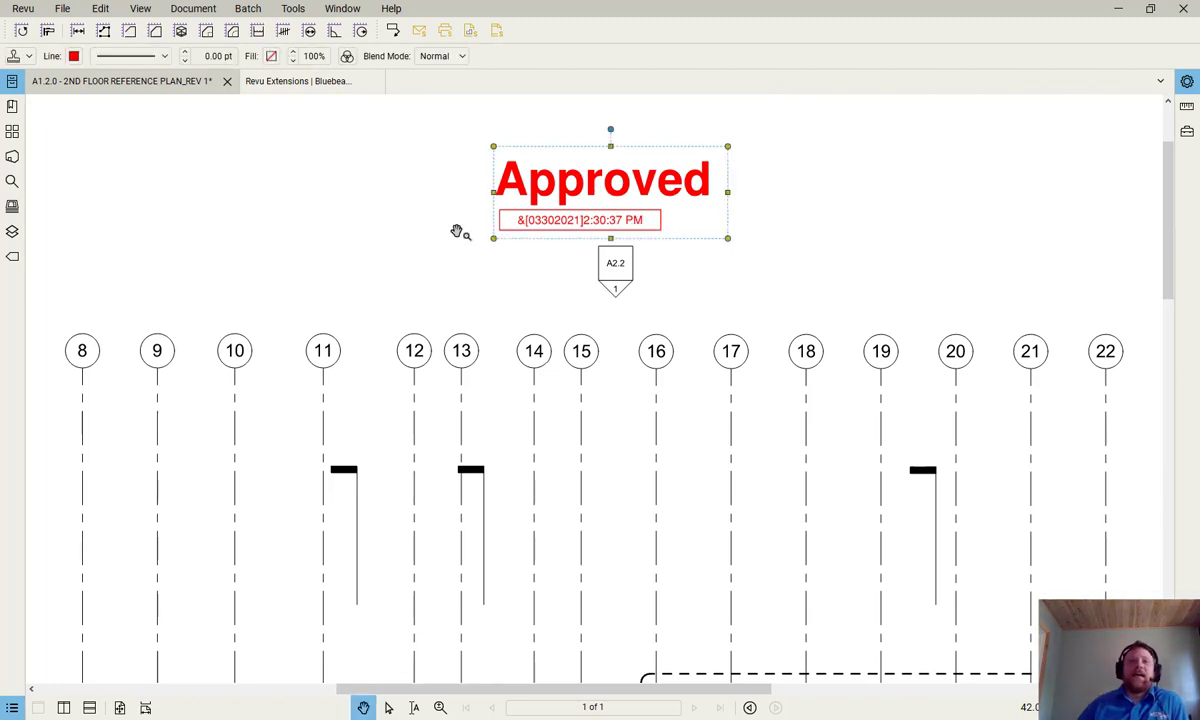
{"action": "scroll", "coordinate": [455, 232], "scroll_direction": "up", "scroll_amount": 1}
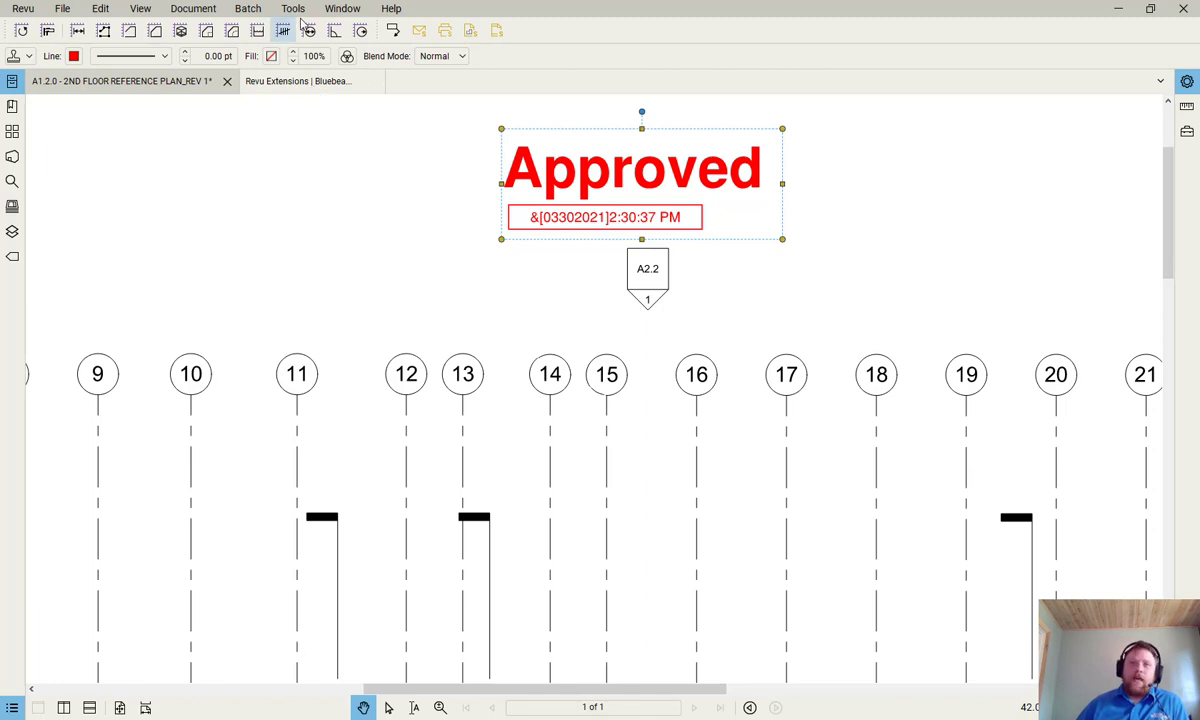
Step: Reopen the Approval Stamp for editing from the stamp list
{"action": "left_click", "coordinate": [293, 8]}
{"action": "left_click", "coordinate": [489, 90]}
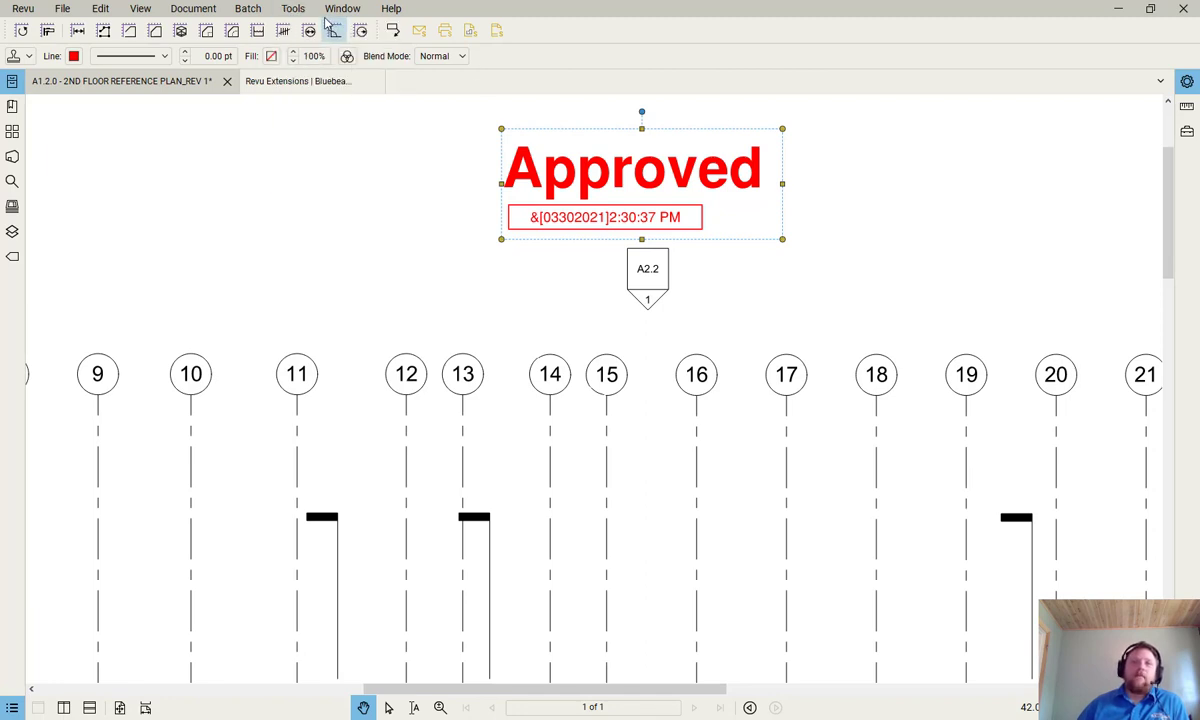
{"action": "left_click", "coordinate": [293, 8]}
{"action": "mouse_move", "coordinate": [368, 50]}
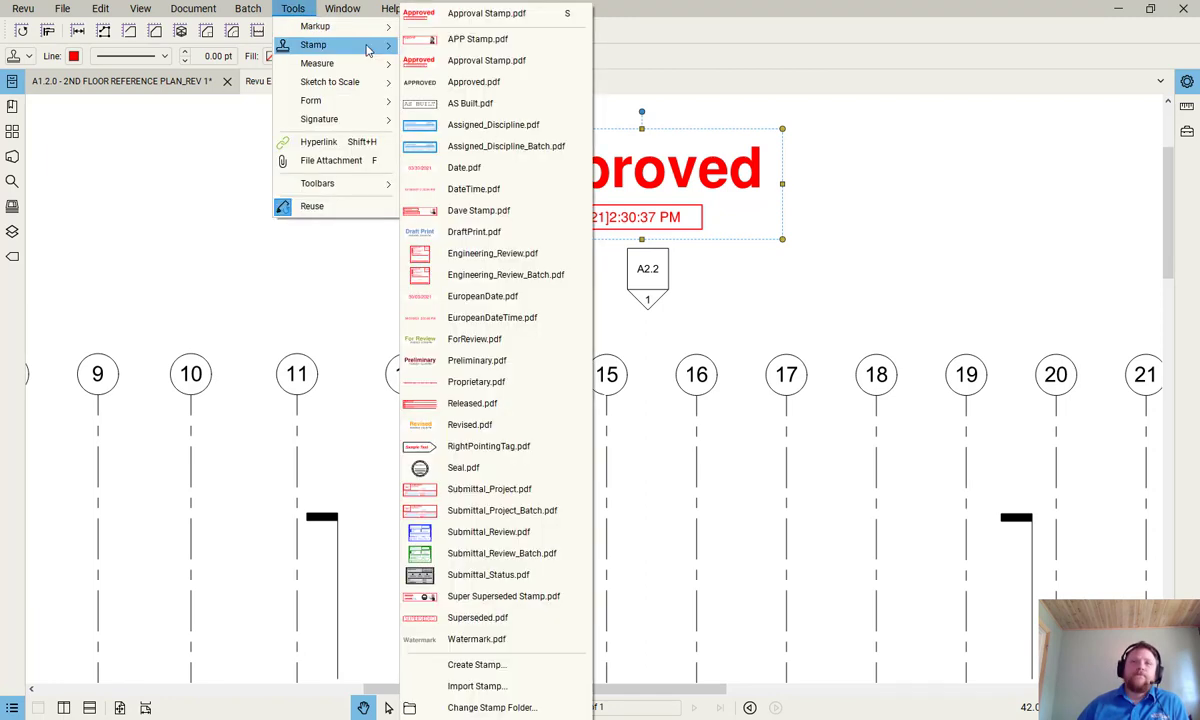
{"action": "left_click", "coordinate": [578, 59]}
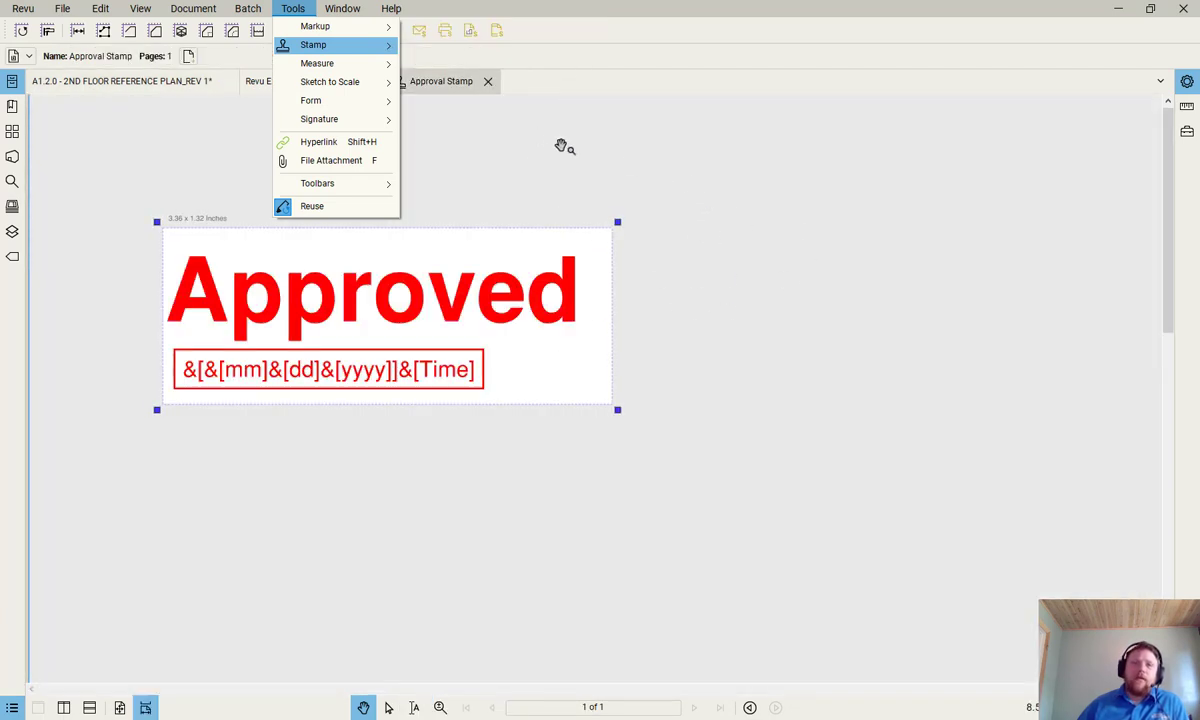
Step: Create a new stamp from the Blank template at 4 x 1 inches, and enlarge its canvas to about 5.04 x 2.20 inches
{"action": "mouse_move", "coordinate": [340, 46]}
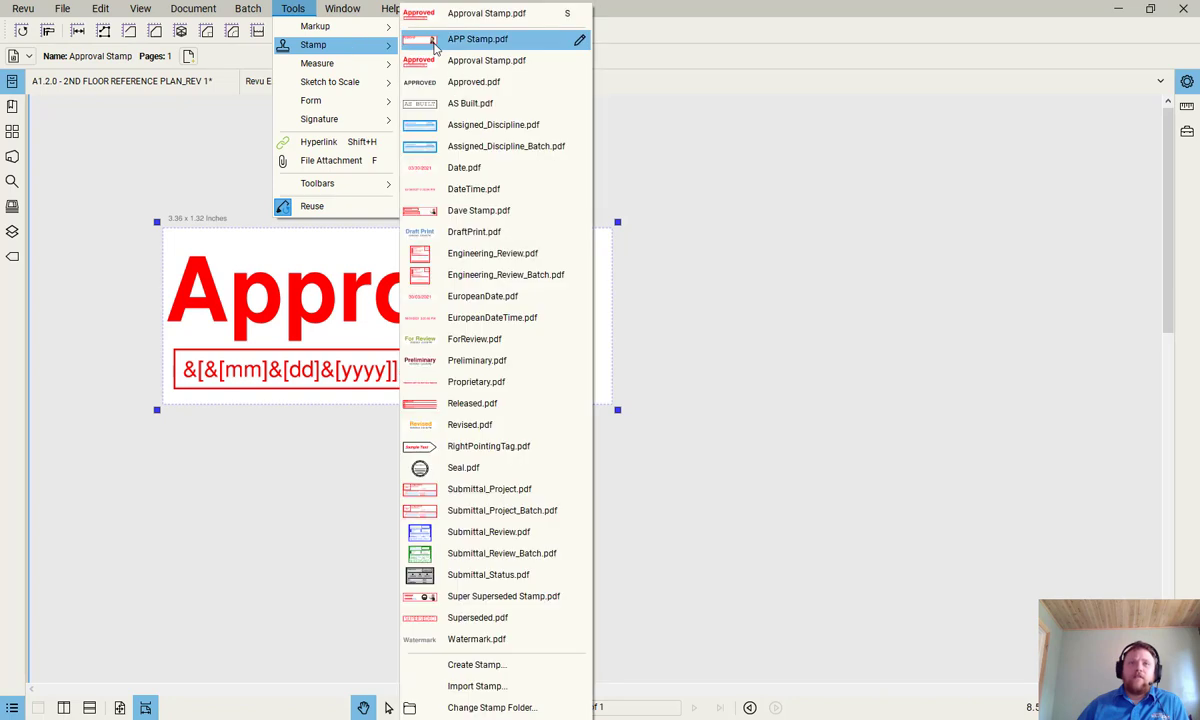
{"action": "left_click", "coordinate": [480, 665]}
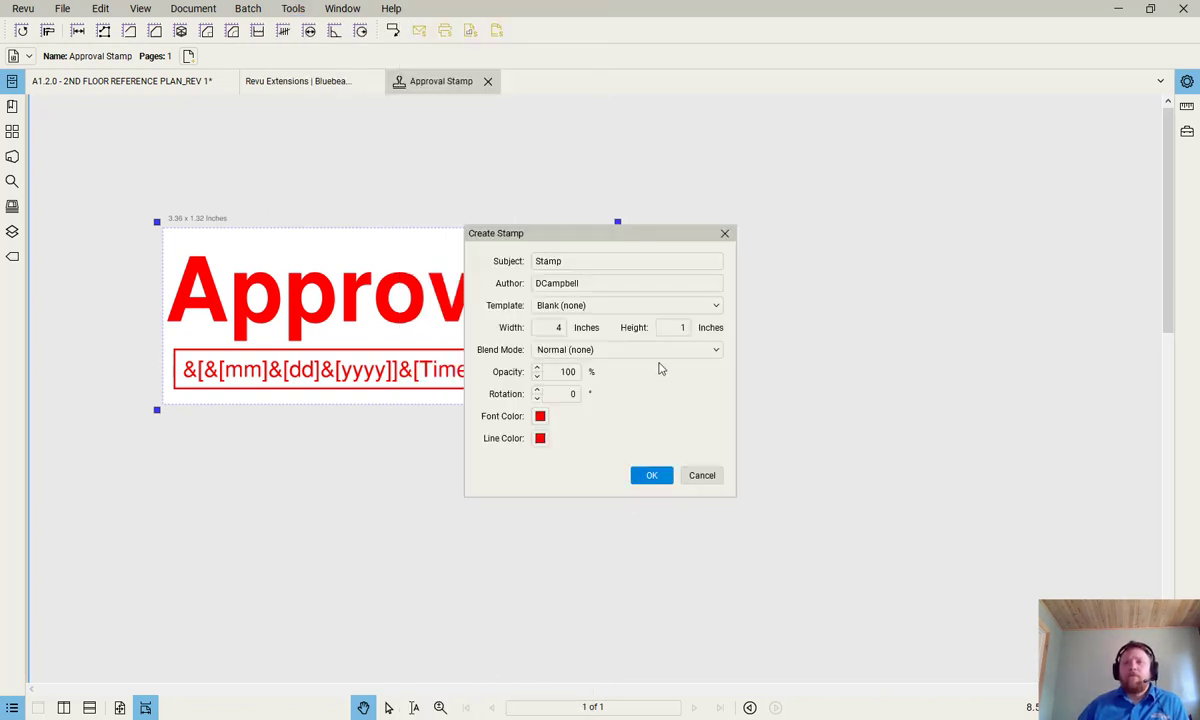
{"action": "left_click", "coordinate": [680, 314]}
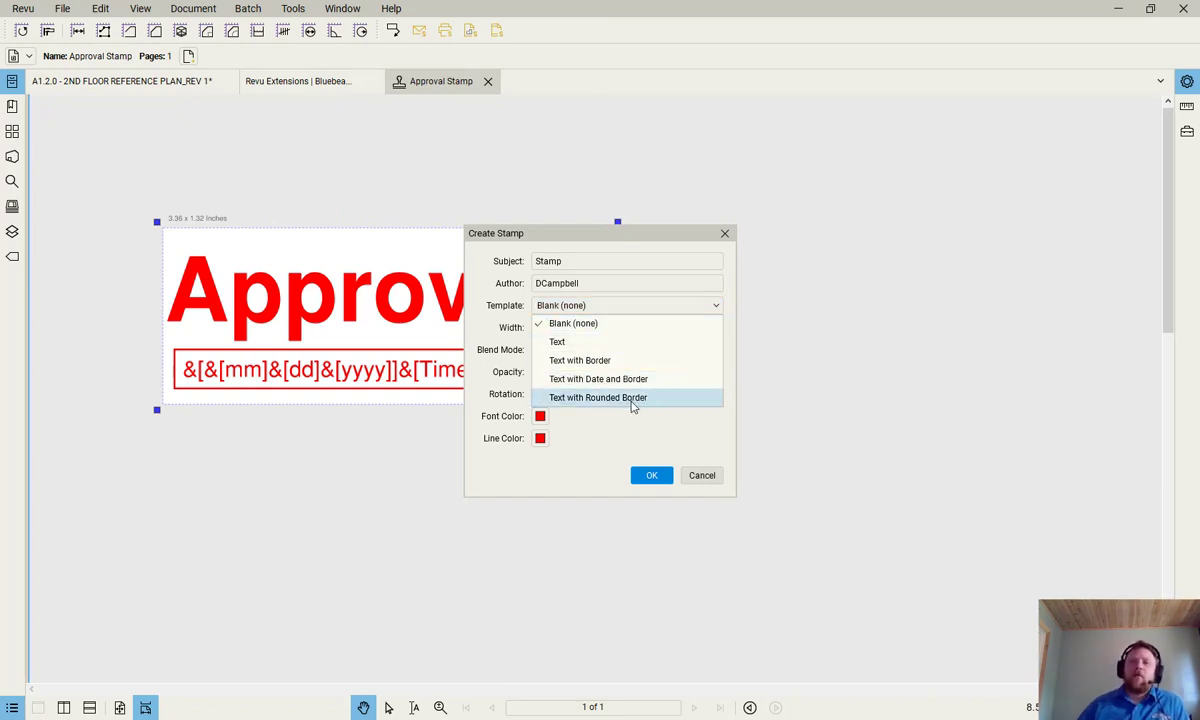
{"action": "left_click", "coordinate": [612, 447]}
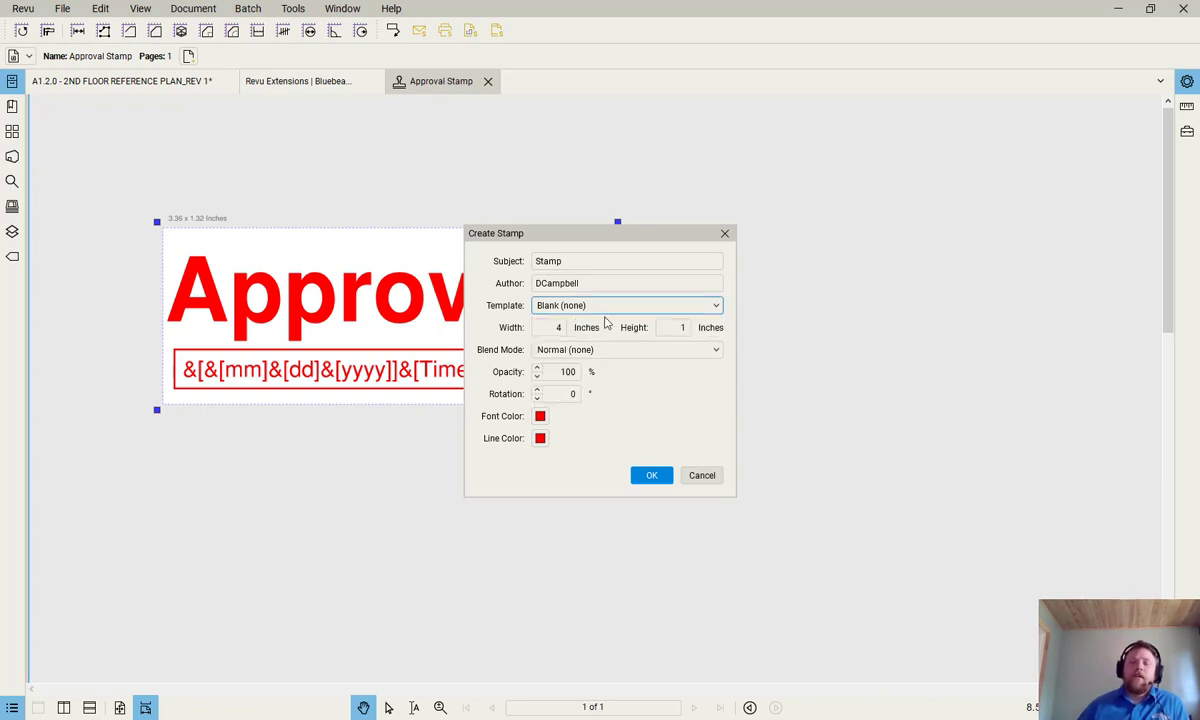
{"action": "double_click", "coordinate": [560, 330]}
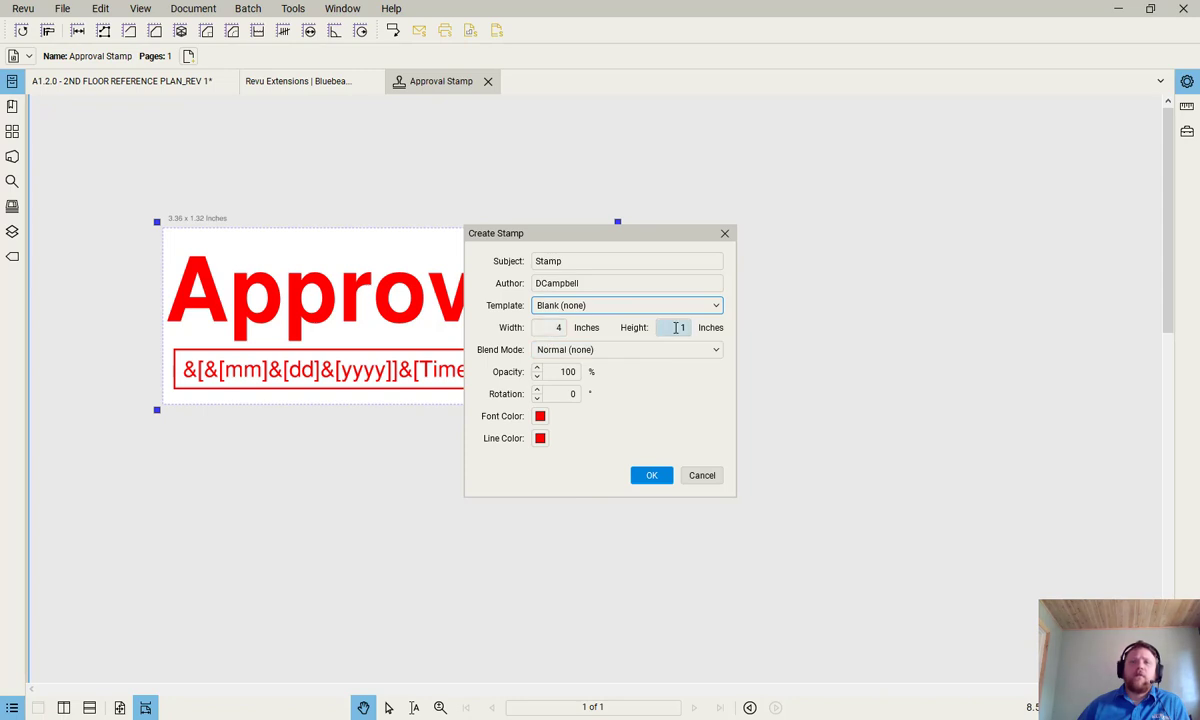
{"action": "left_click", "coordinate": [651, 477]}
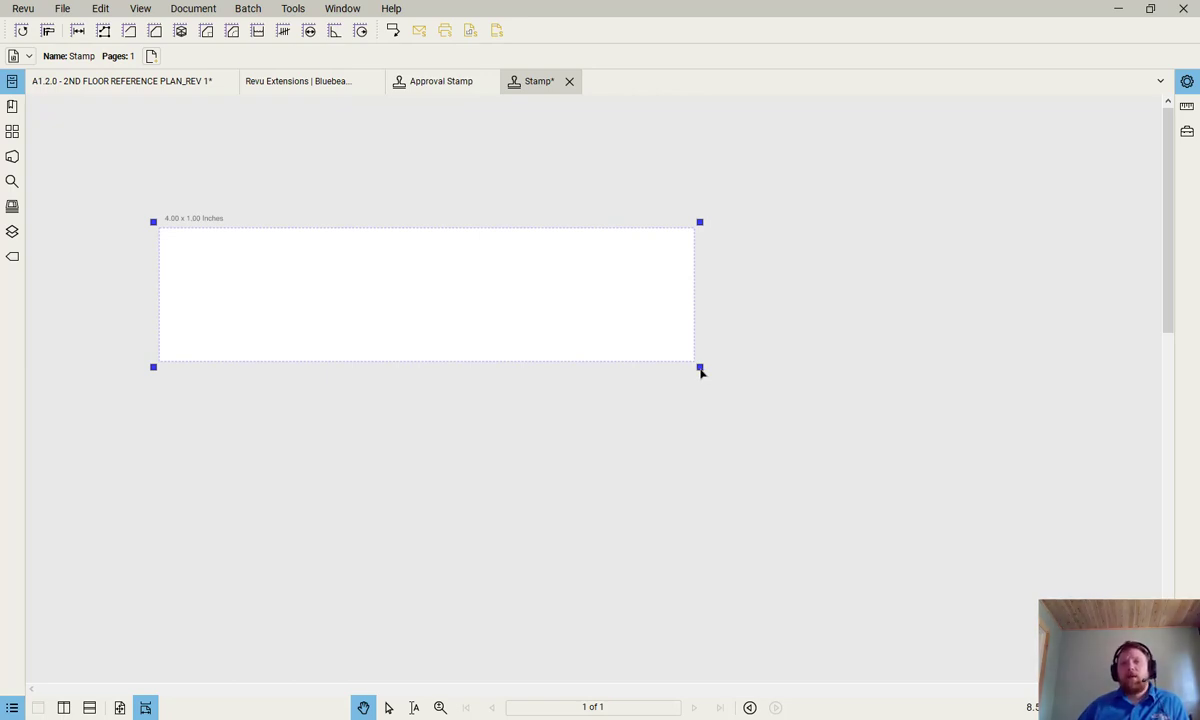
{"action": "left_click_drag", "start_coordinate": [700, 368], "coordinate": [840, 530]}
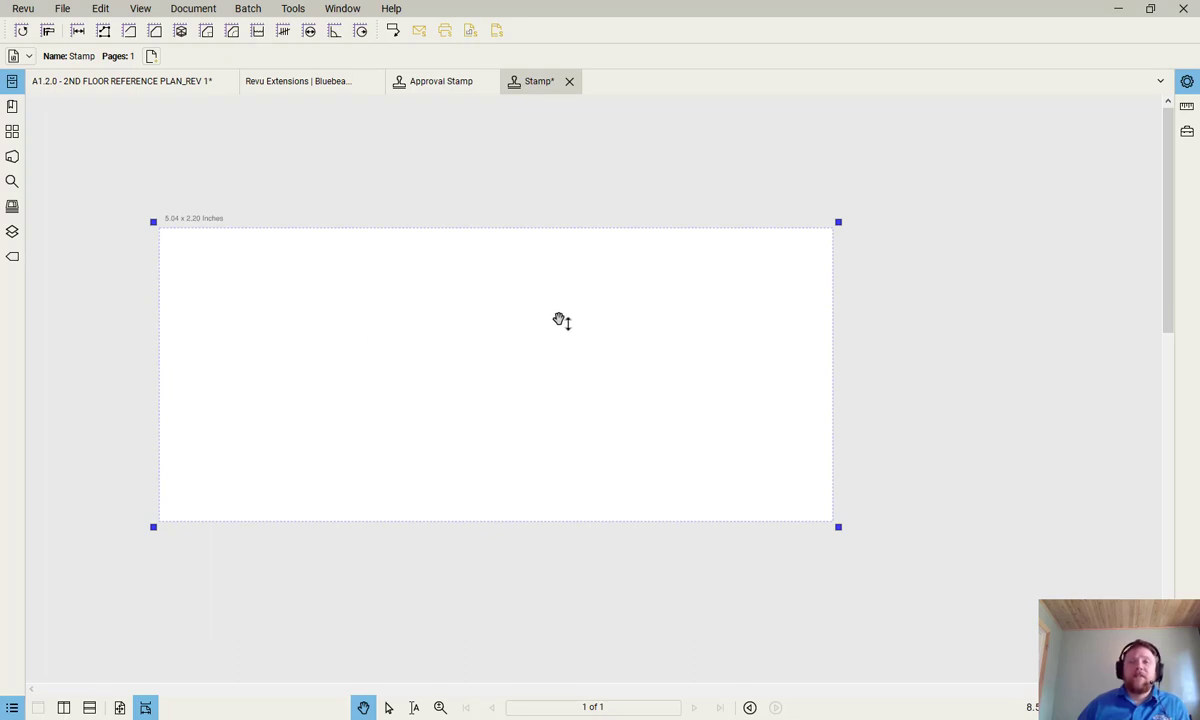
Step: Insert the Bluebeam logo image from the Pictures folder into the upper-left corner of the blank stamp
{"action": "left_click", "coordinate": [294, 8]}
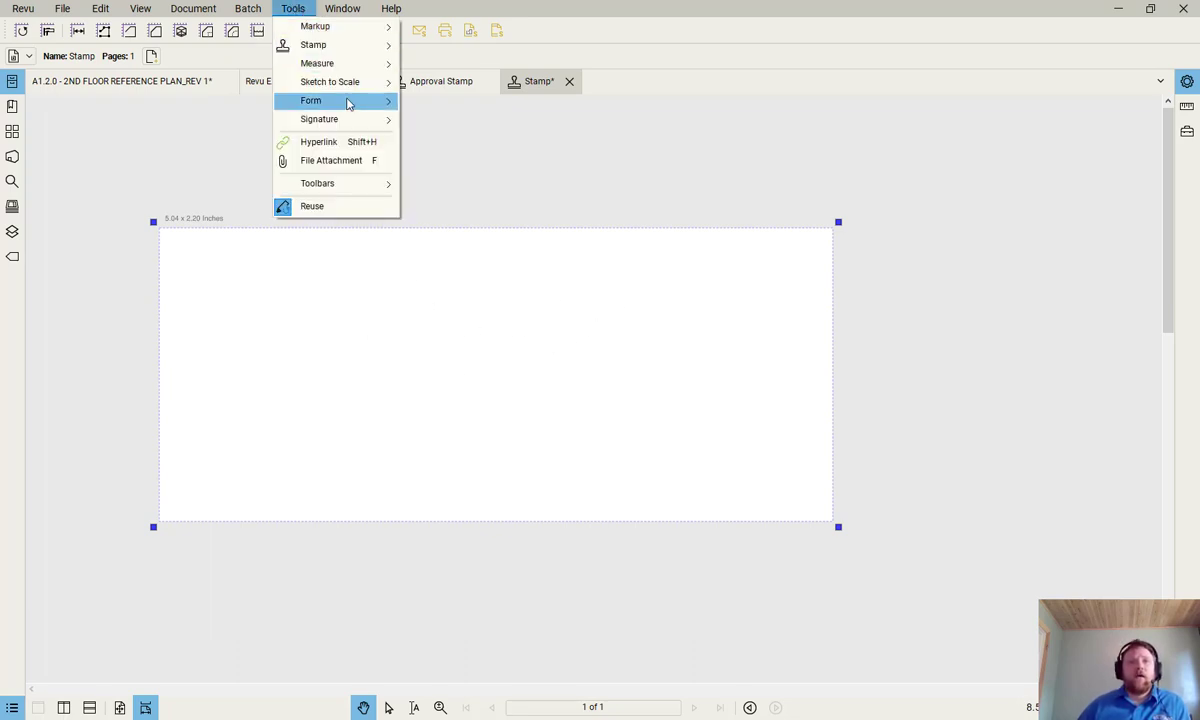
{"action": "mouse_move", "coordinate": [341, 28]}
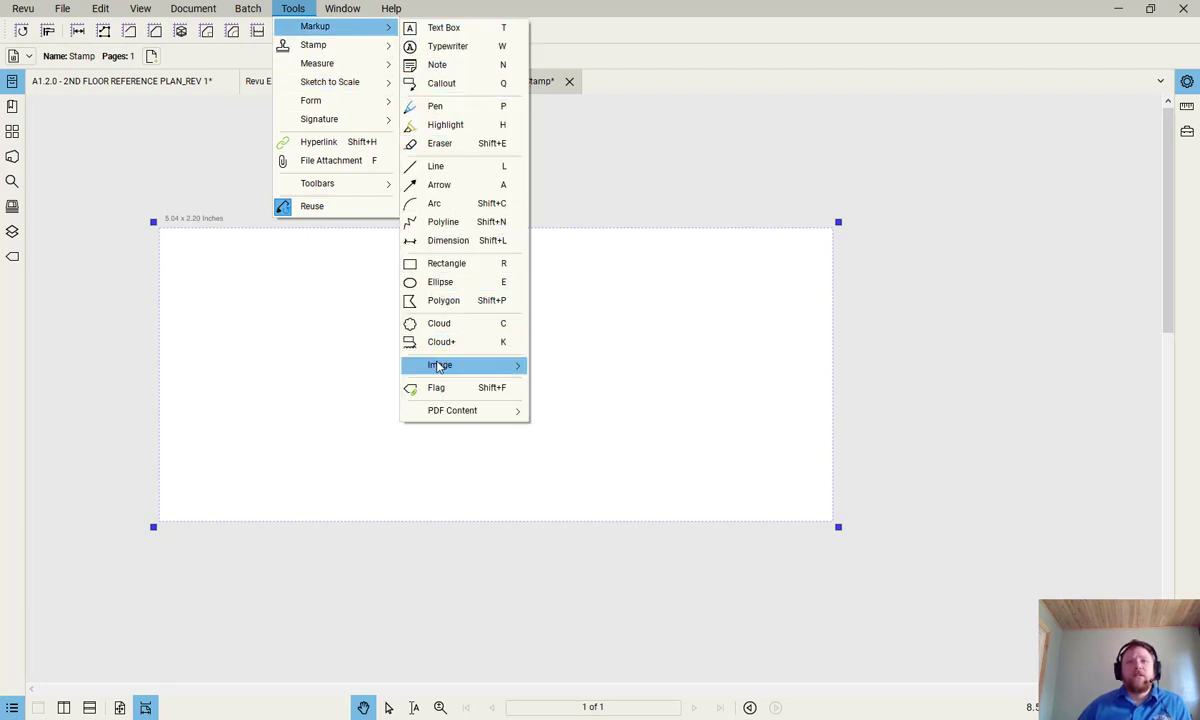
{"action": "mouse_move", "coordinate": [518, 370]}
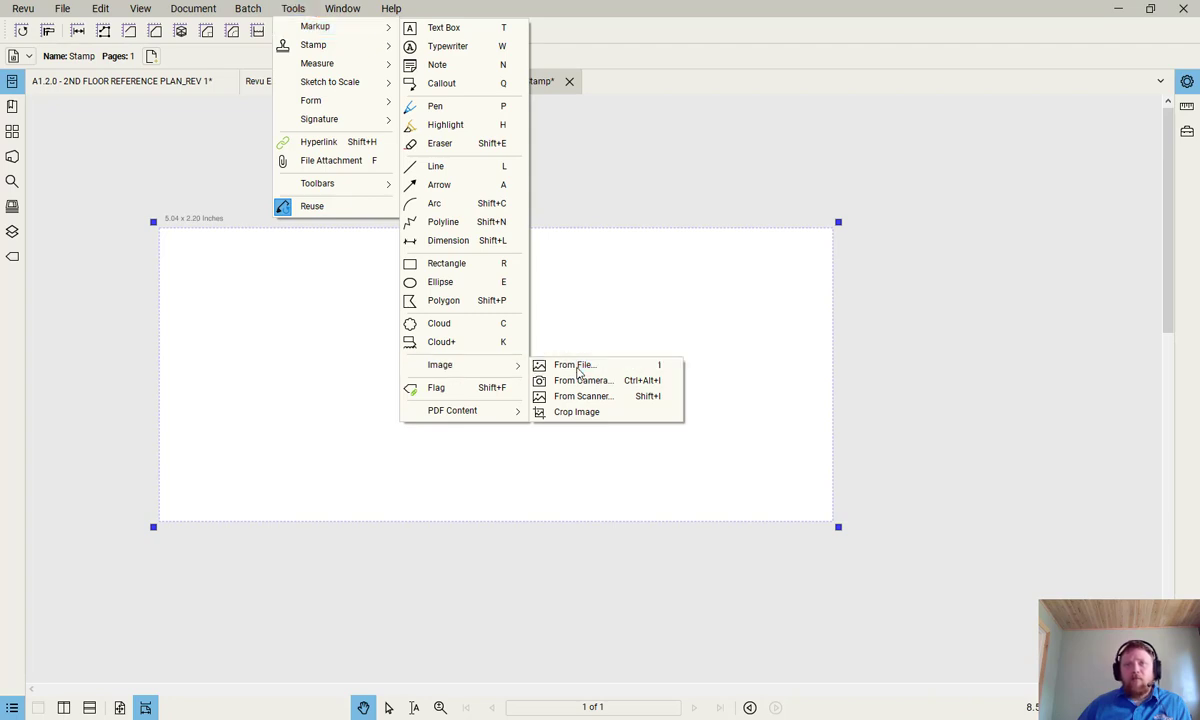
{"action": "left_click", "coordinate": [578, 368]}
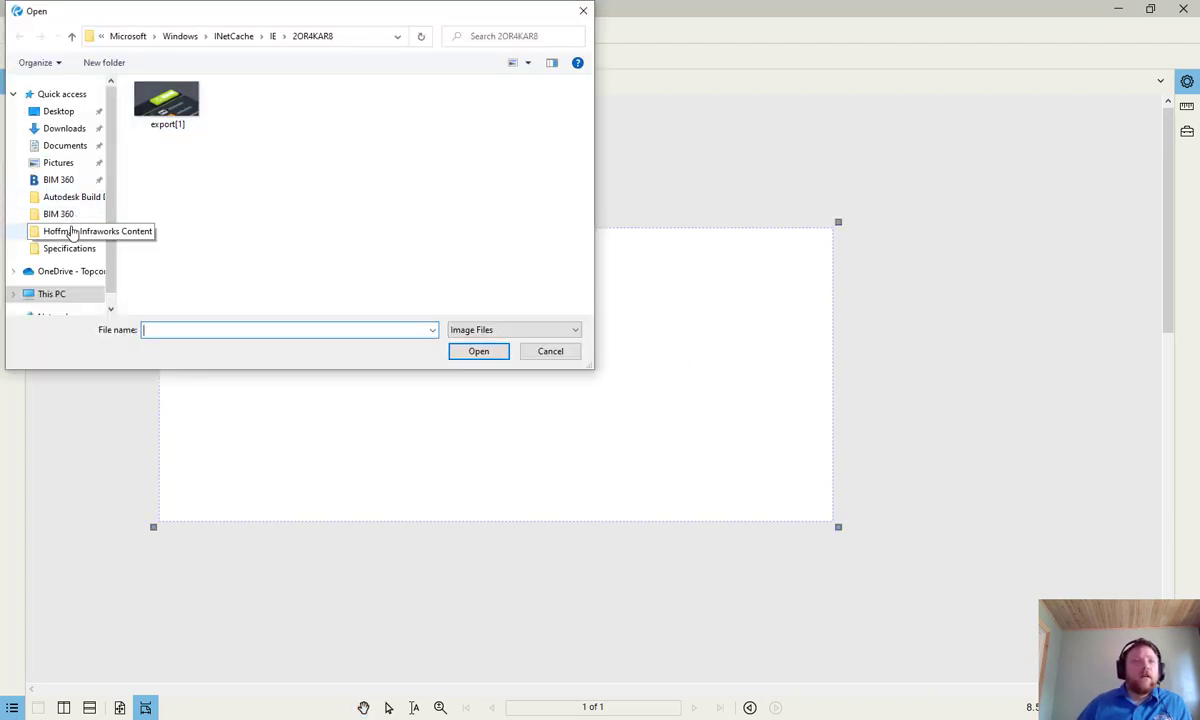
{"action": "left_click", "coordinate": [60, 162]}
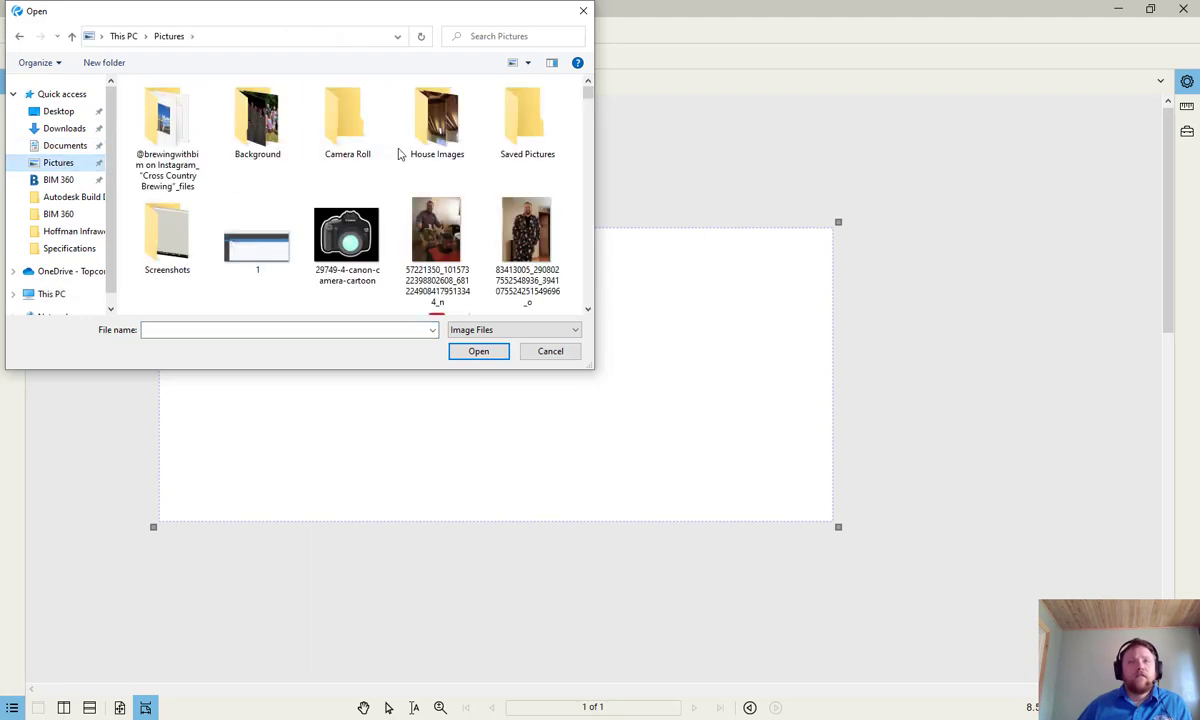
{"action": "scroll", "coordinate": [398, 153], "scroll_direction": "down", "scroll_amount": 2}
{"action": "scroll", "coordinate": [424, 175], "scroll_direction": "down", "scroll_amount": 6}
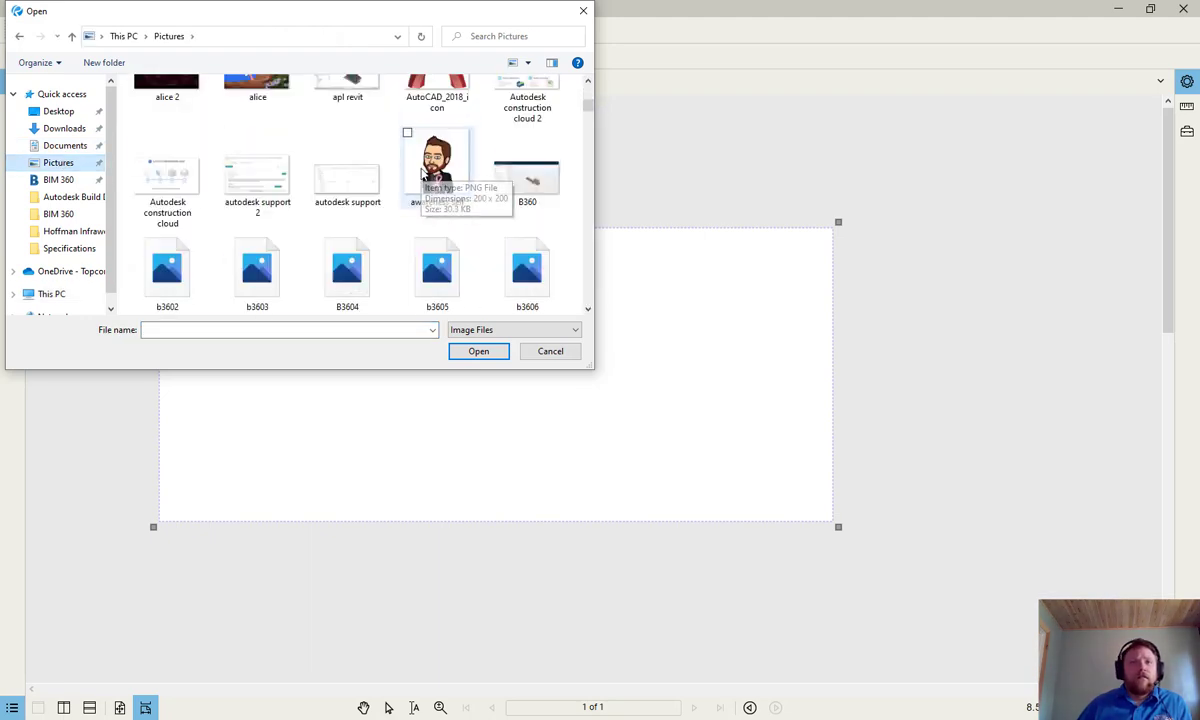
{"action": "double_click", "coordinate": [508, 197]}
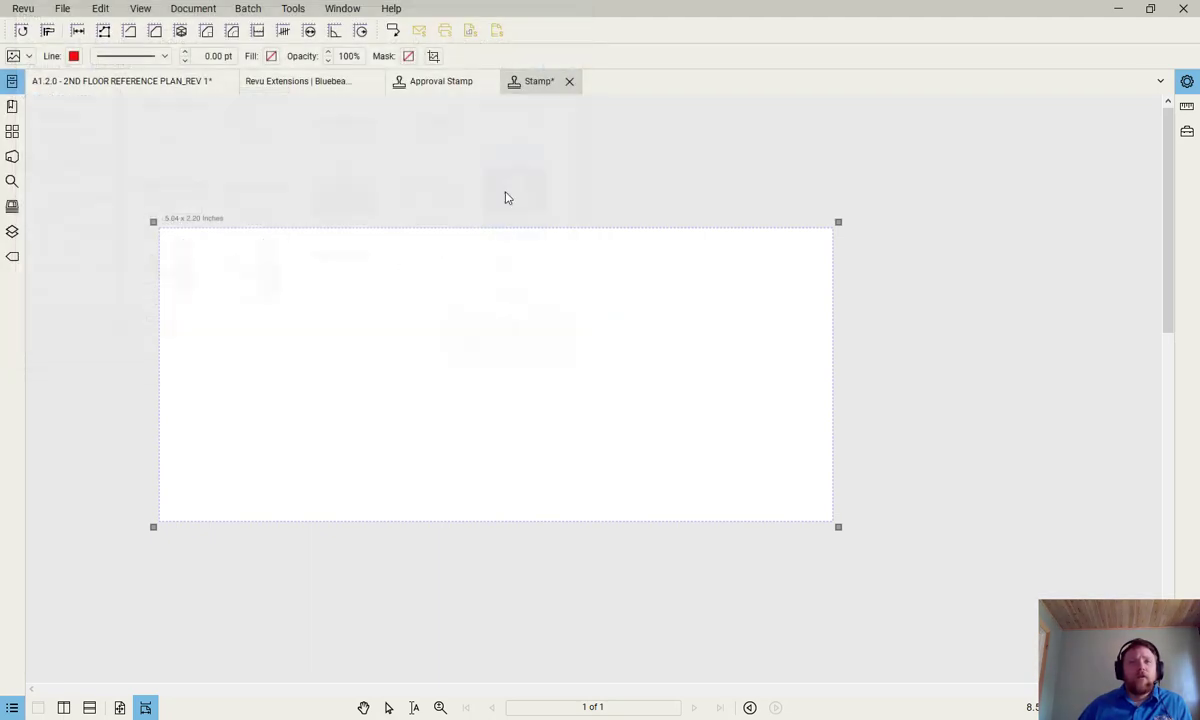
{"action": "left_click_drag", "start_coordinate": [200, 264], "coordinate": [294, 328]}
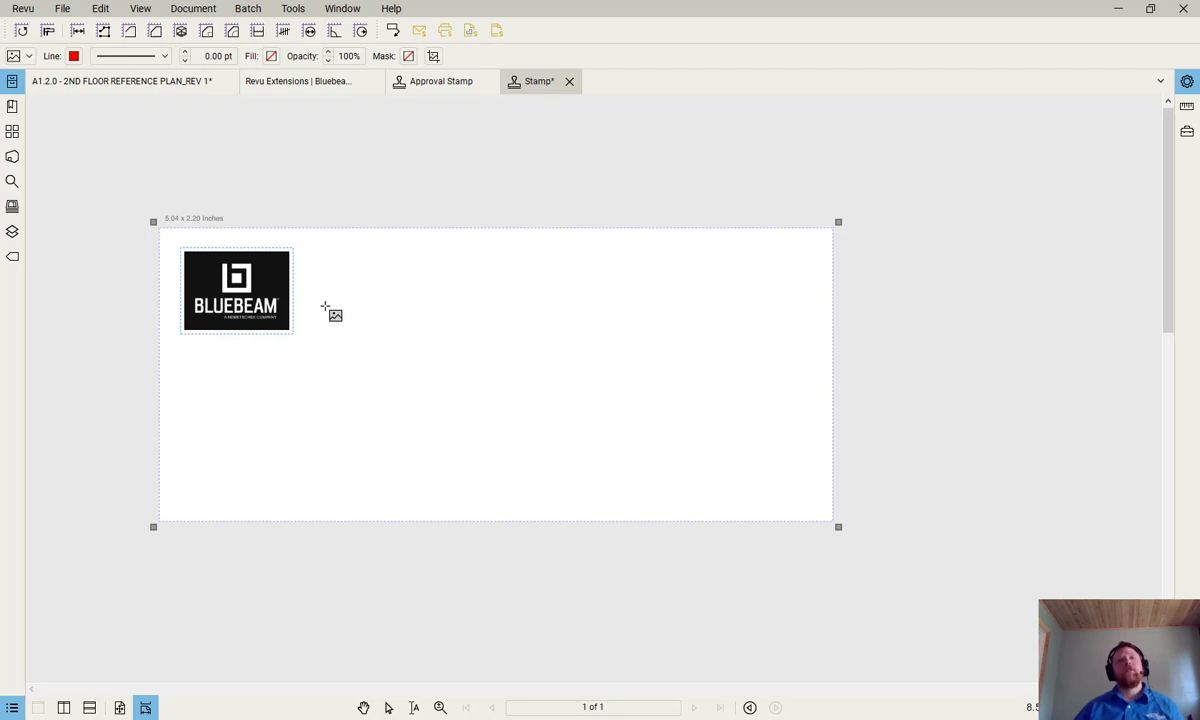
{"action": "key", "text": "Escape"}
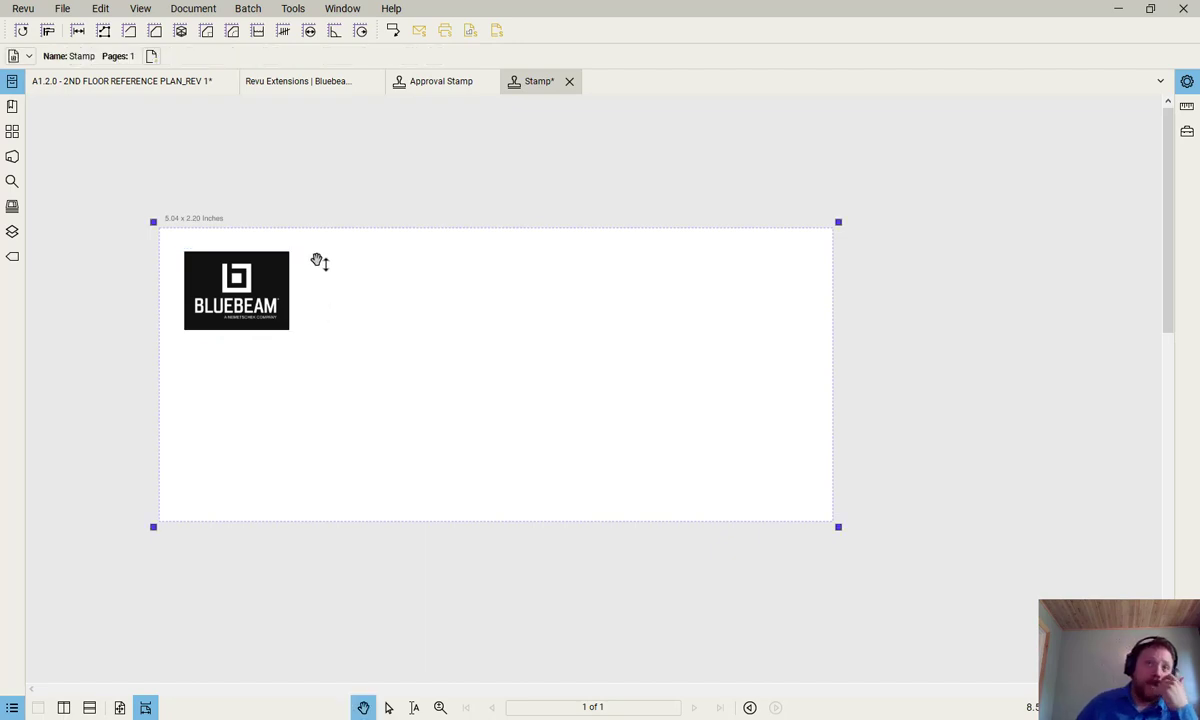
Step: Add a text box reading "Bluebeam Stamp" beside the logo, about as tall as the logo
{"action": "left_click", "coordinate": [294, 9]}
{"action": "mouse_move", "coordinate": [312, 36]}
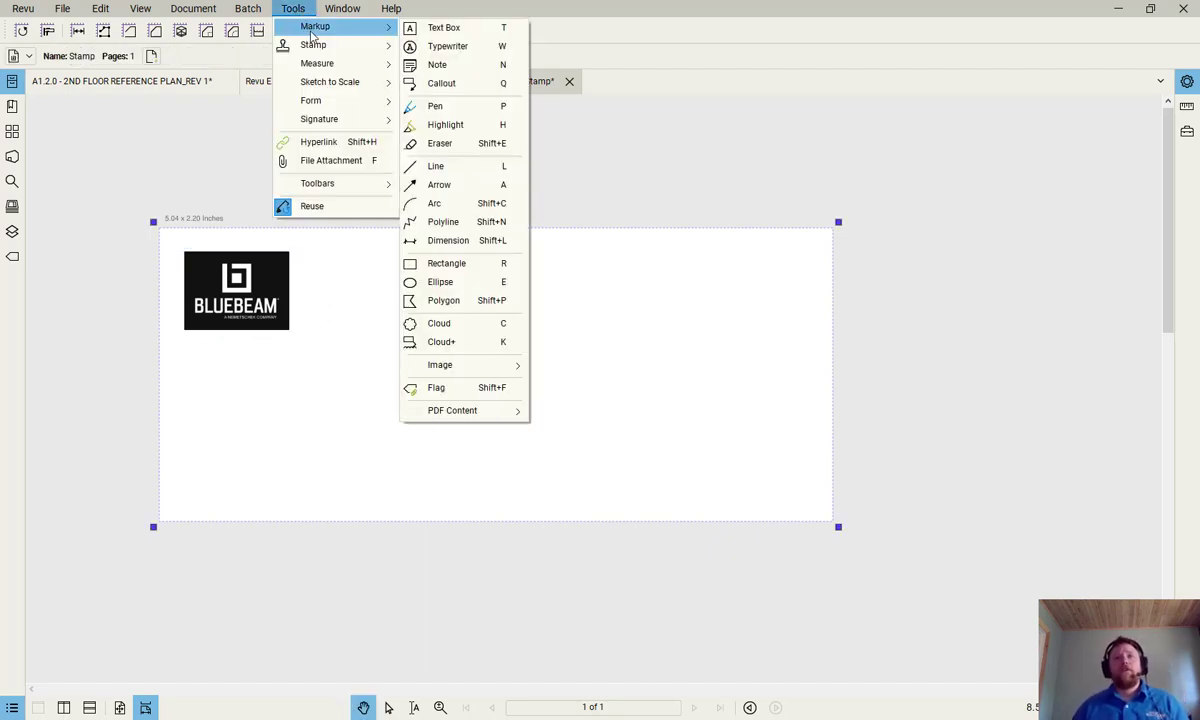
{"action": "left_click", "coordinate": [470, 29]}
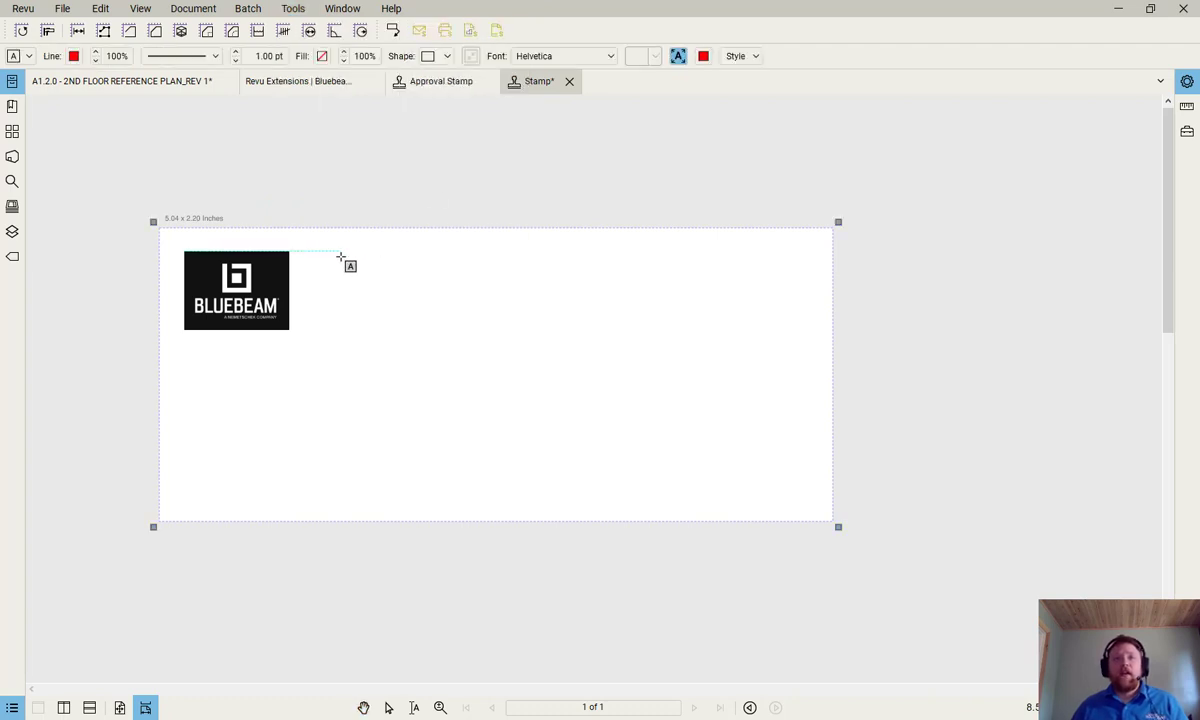
{"action": "left_click_drag", "start_coordinate": [340, 252], "coordinate": [730, 331]}
{"action": "type", "text": "Bluebea"}
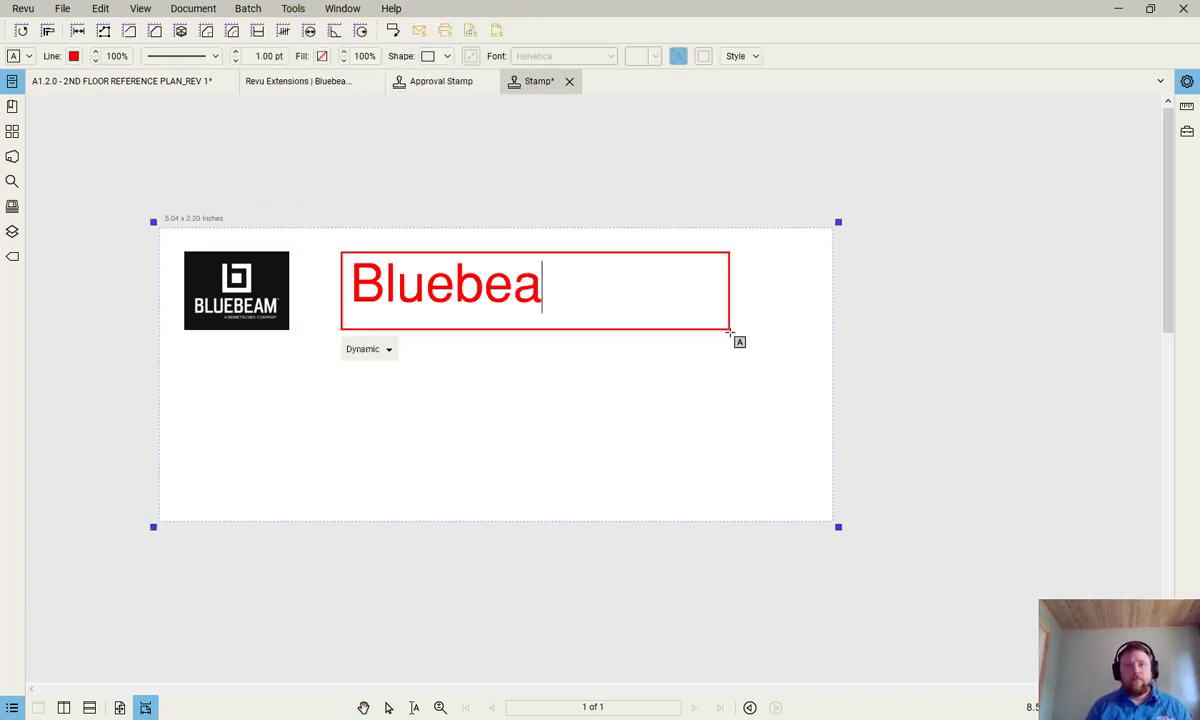
{"action": "type", "text": "m Stamp"}
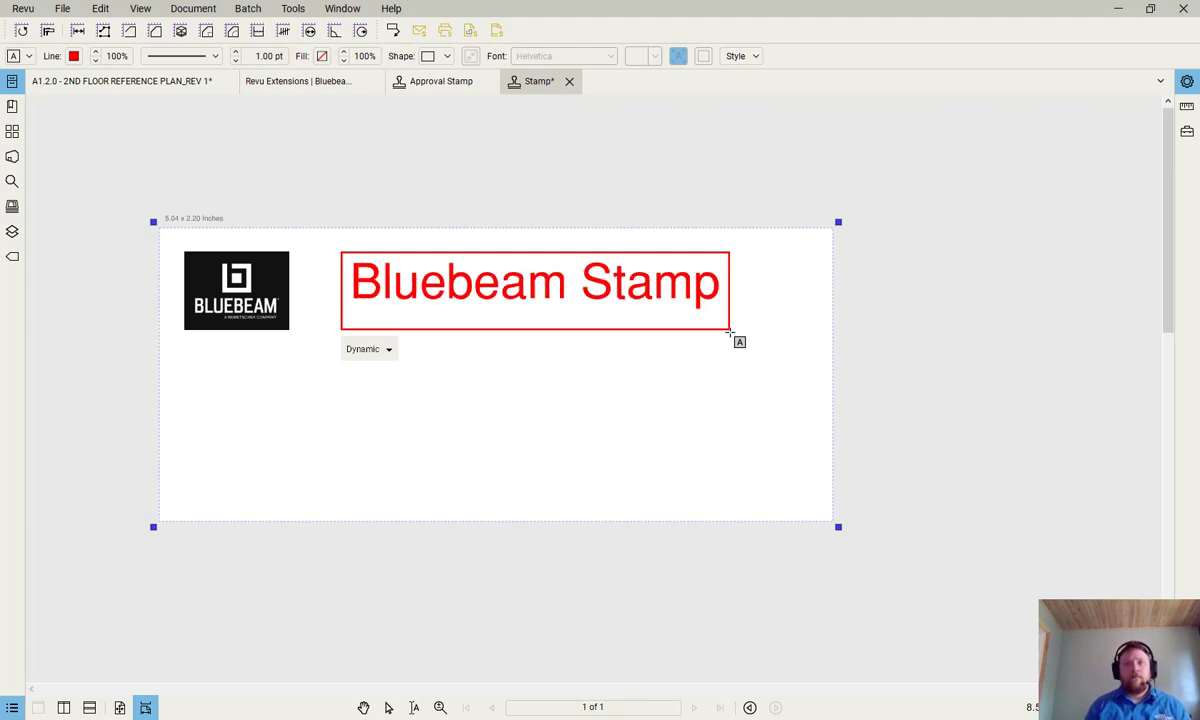
{"action": "left_click", "coordinate": [890, 333]}
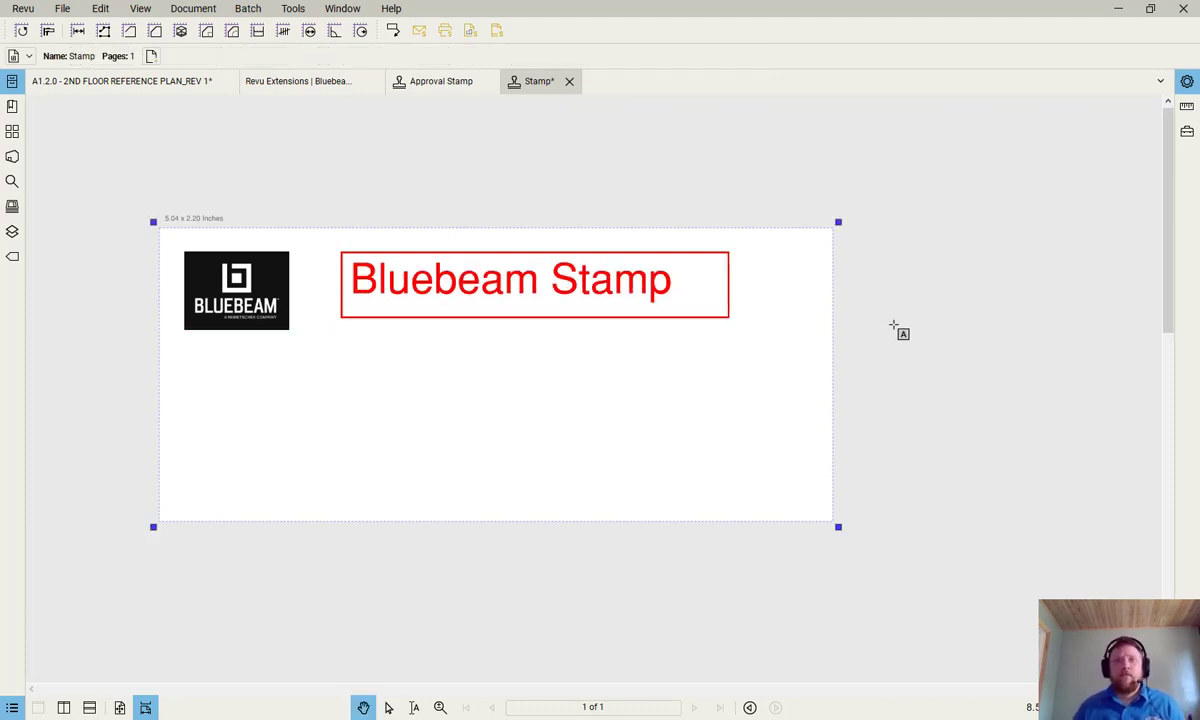
Step: Centre the "Bluebeam Stamp" text both horizontally and vertically within its text box
{"action": "left_click", "coordinate": [700, 300]}
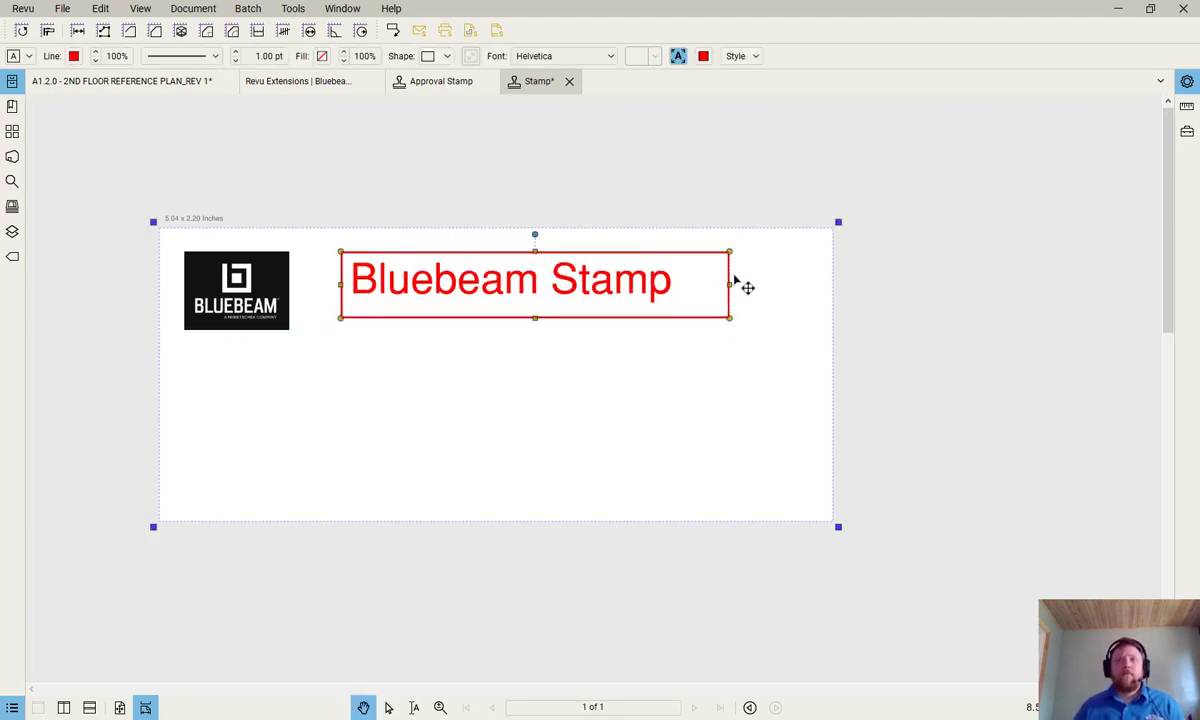
{"action": "left_click", "coordinate": [1187, 82]}
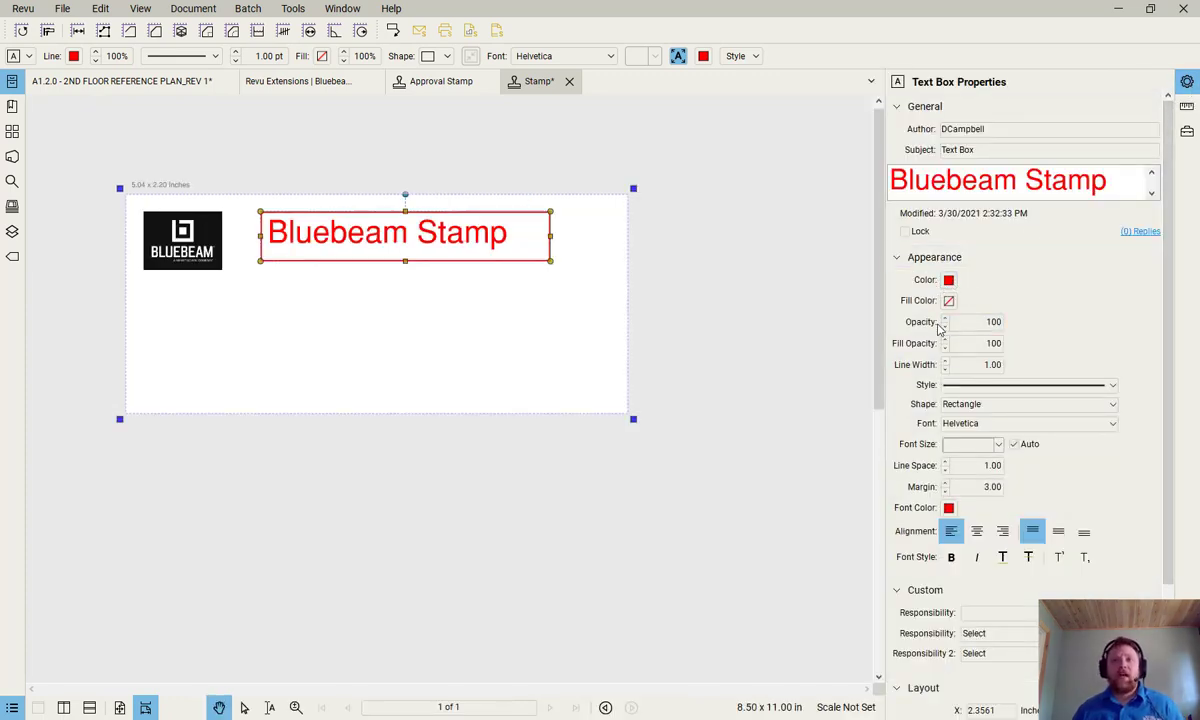
{"action": "left_click", "coordinate": [976, 531]}
{"action": "left_click", "coordinate": [1060, 533]}
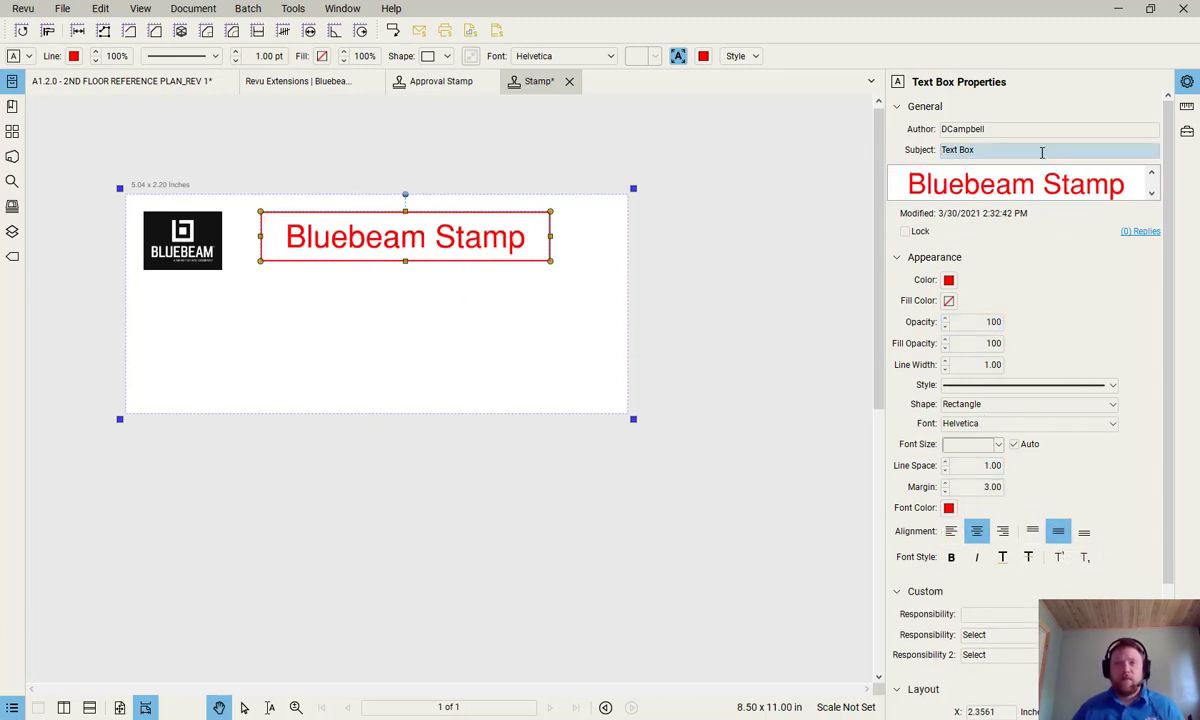
{"action": "left_click", "coordinate": [809, 370]}
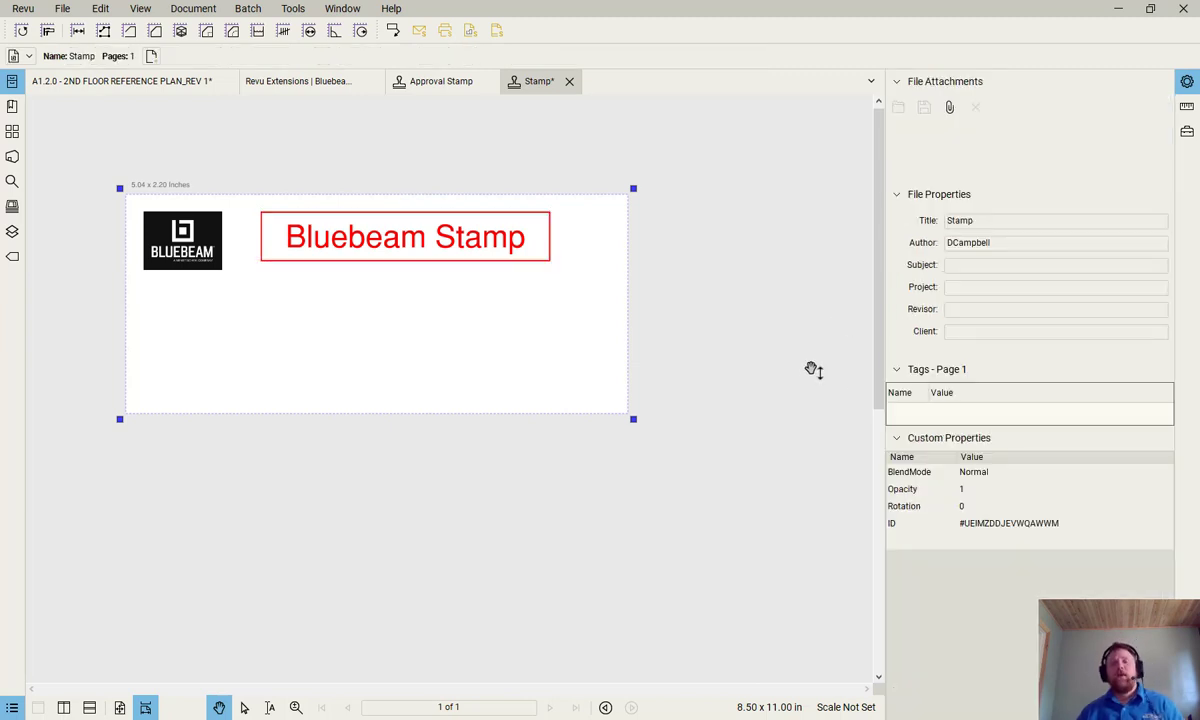
Step: Reduce the line width of the "Bluebeam Stamp" text box until it has no border
{"action": "left_click", "coordinate": [500, 228]}
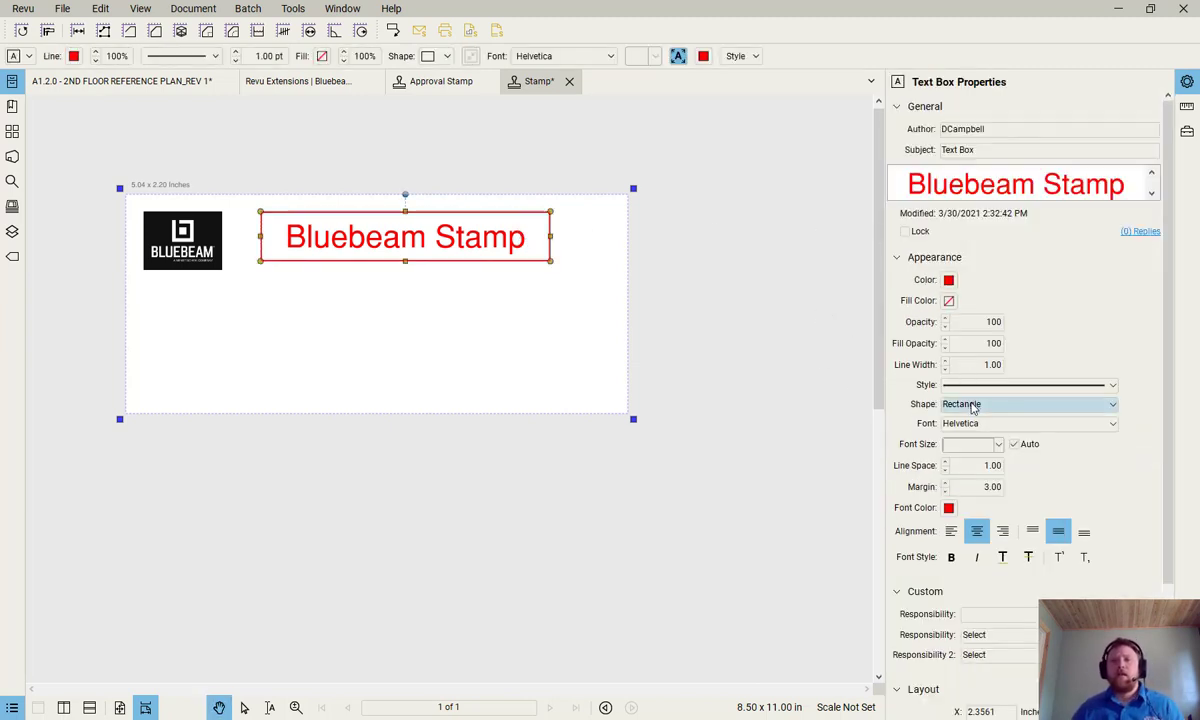
{"action": "left_click", "coordinate": [945, 369]}
{"action": "left_click", "coordinate": [945, 369]}
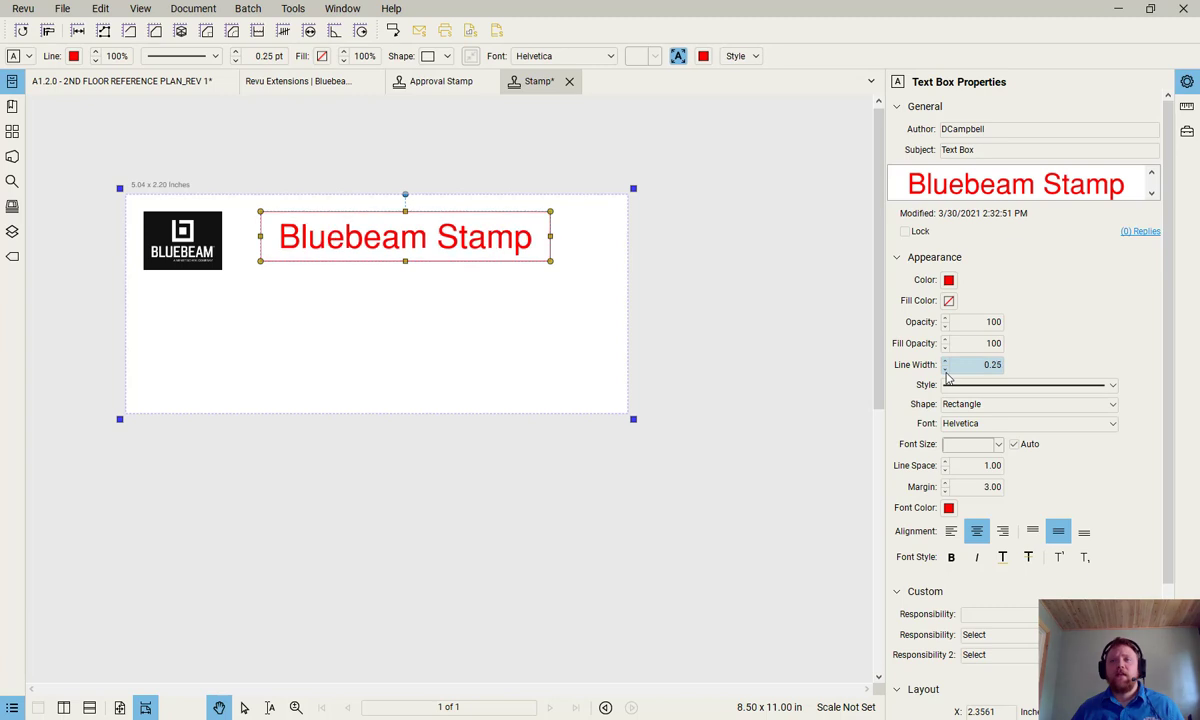
{"action": "left_click", "coordinate": [945, 369]}
{"action": "left_click", "coordinate": [672, 262]}
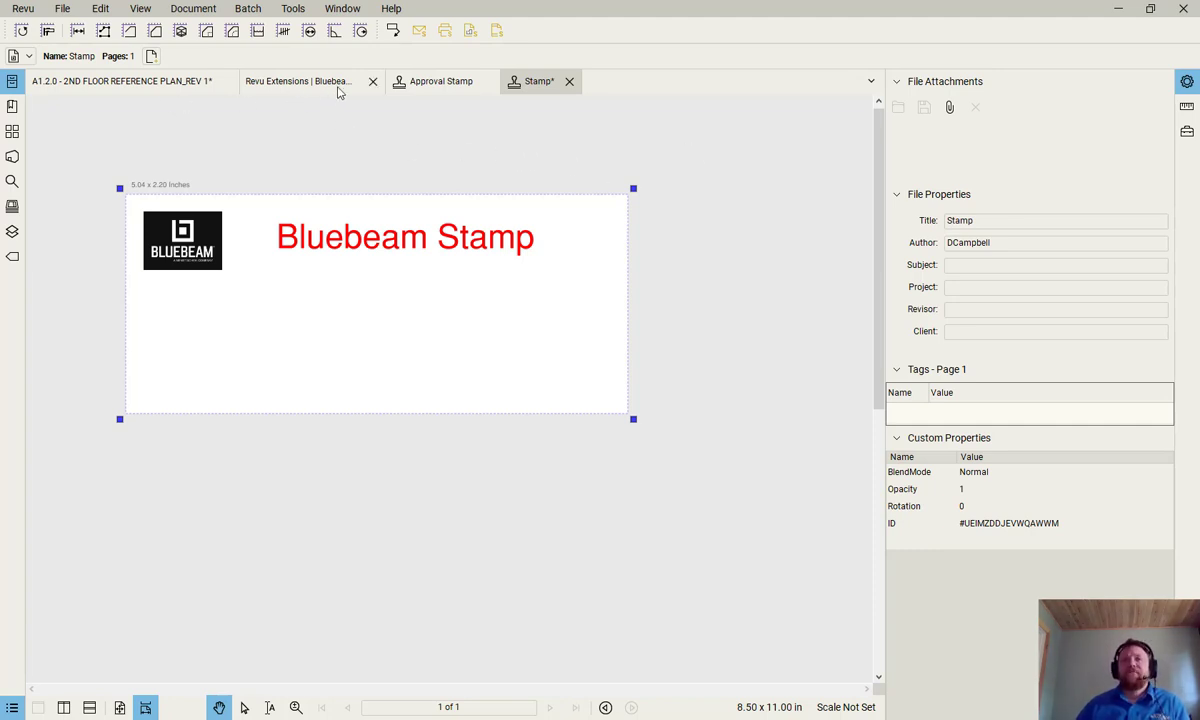
Step: Switch to the Revu Extensions web page and examine its overview of extension types and the Tool Sets section
{"action": "left_click", "coordinate": [168, 80]}
{"action": "left_click", "coordinate": [303, 85]}
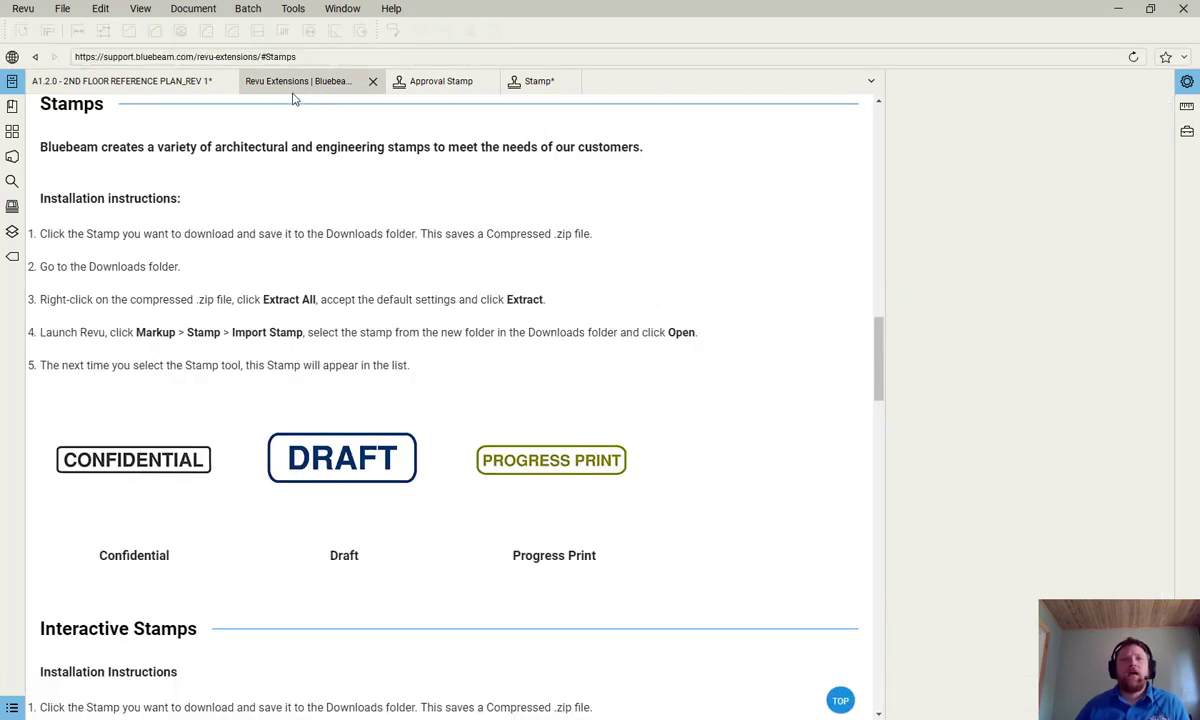
{"action": "left_click", "coordinate": [349, 10]}
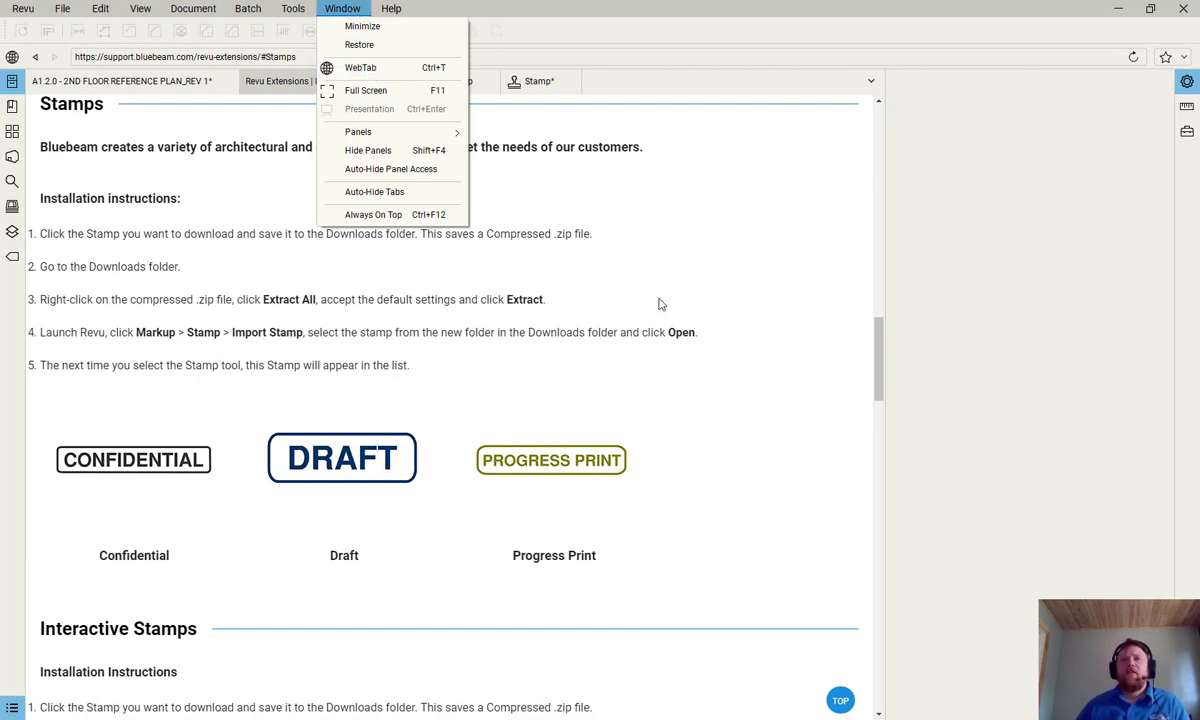
{"action": "scroll", "coordinate": [664, 260], "scroll_direction": "up", "scroll_amount": 12}
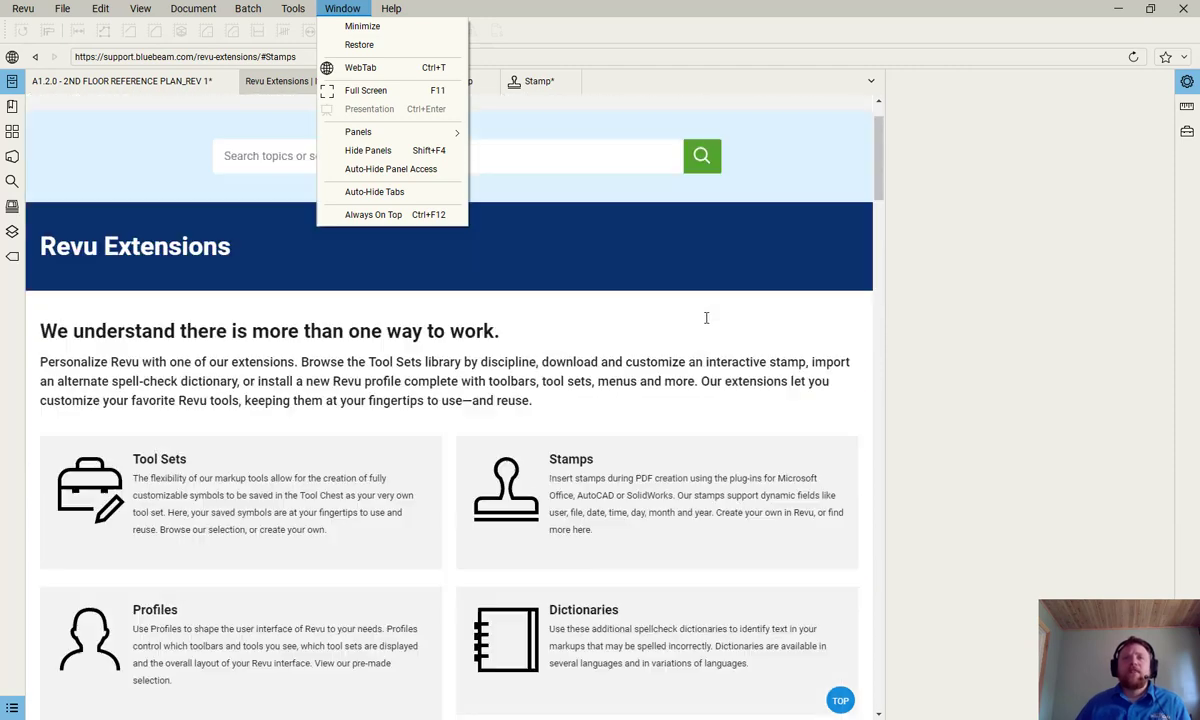
{"action": "scroll", "coordinate": [714, 312], "scroll_direction": "up", "scroll_amount": 2}
{"action": "left_click", "coordinate": [565, 42]}
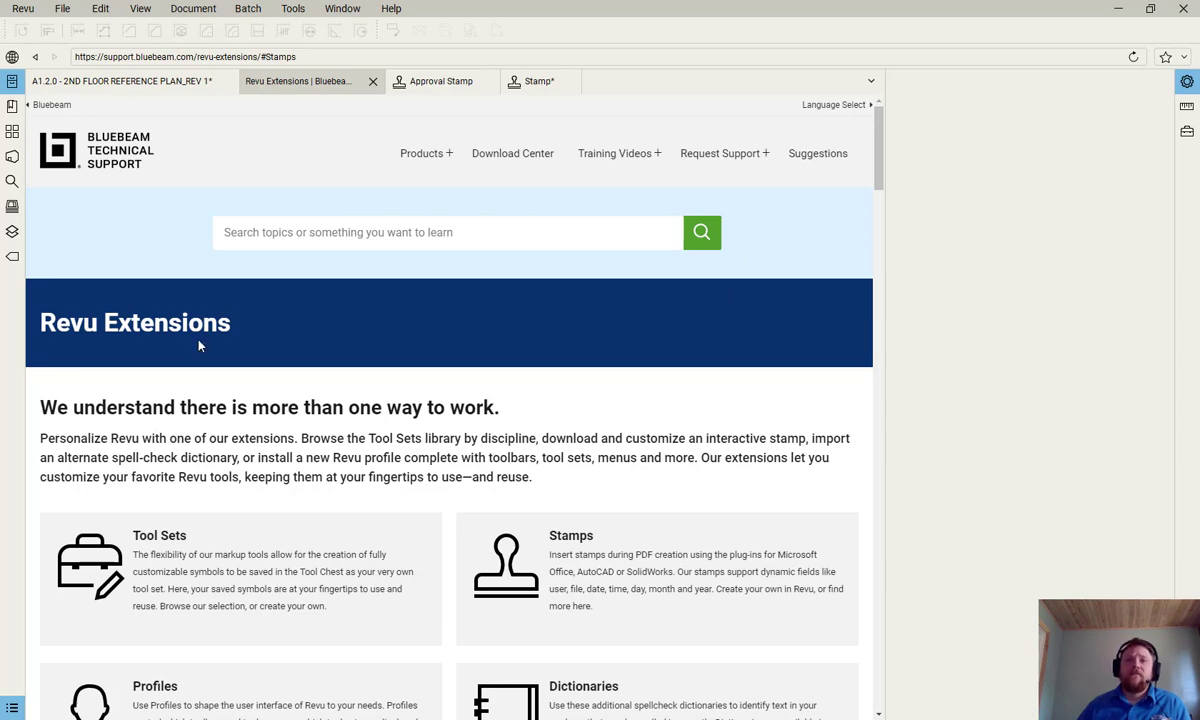
{"action": "scroll", "coordinate": [180, 348], "scroll_direction": "down", "scroll_amount": 2}
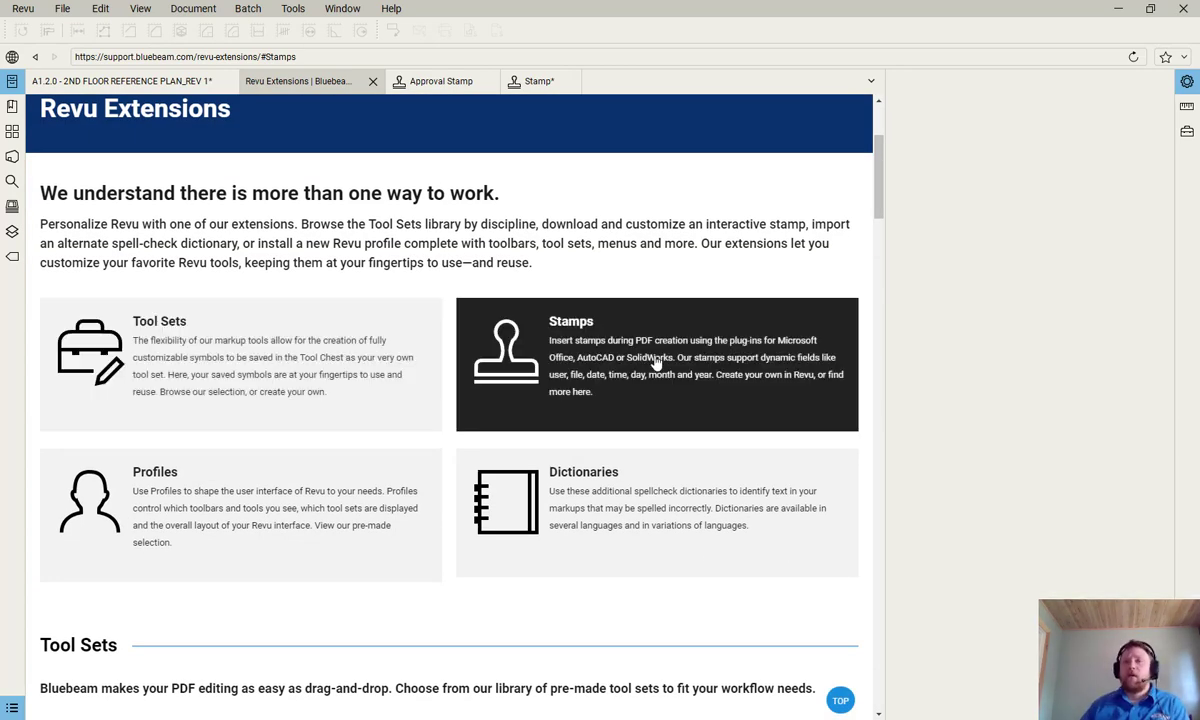
{"action": "scroll", "coordinate": [614, 351], "scroll_direction": "down", "scroll_amount": 1}
{"action": "scroll", "coordinate": [236, 421], "scroll_direction": "up", "scroll_amount": 1}
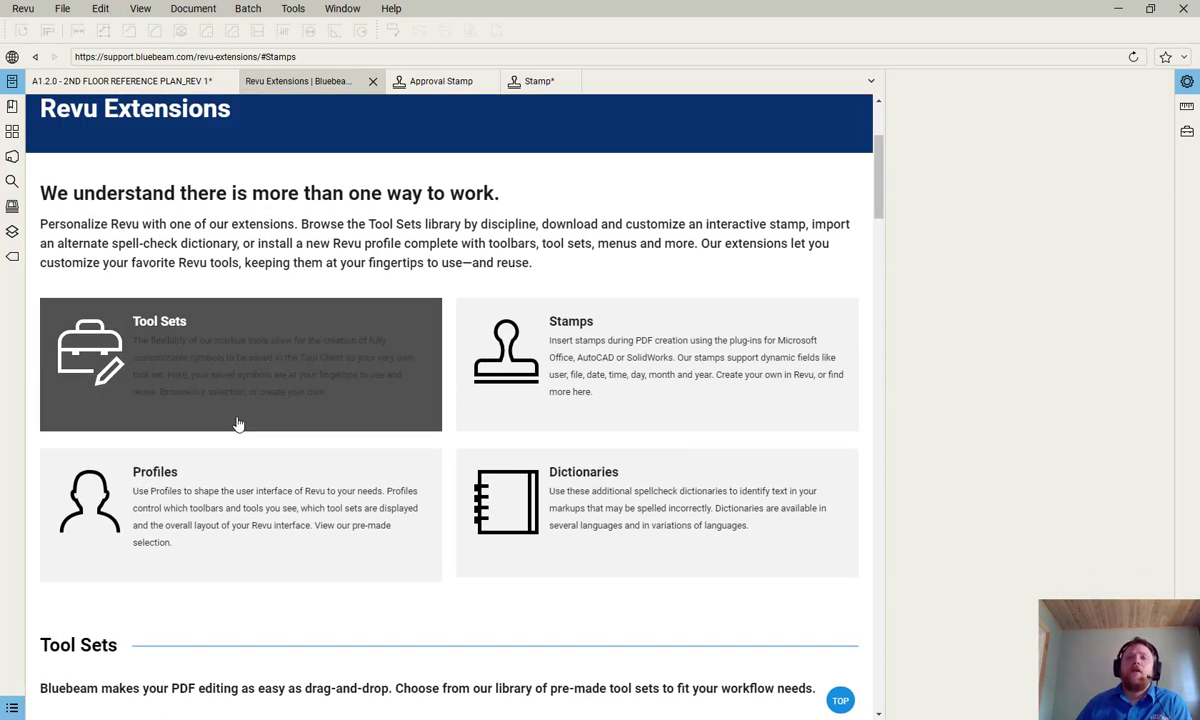
{"action": "scroll", "coordinate": [415, 490], "scroll_direction": "down", "scroll_amount": 1}
{"action": "scroll", "coordinate": [458, 436], "scroll_direction": "down", "scroll_amount": 1}
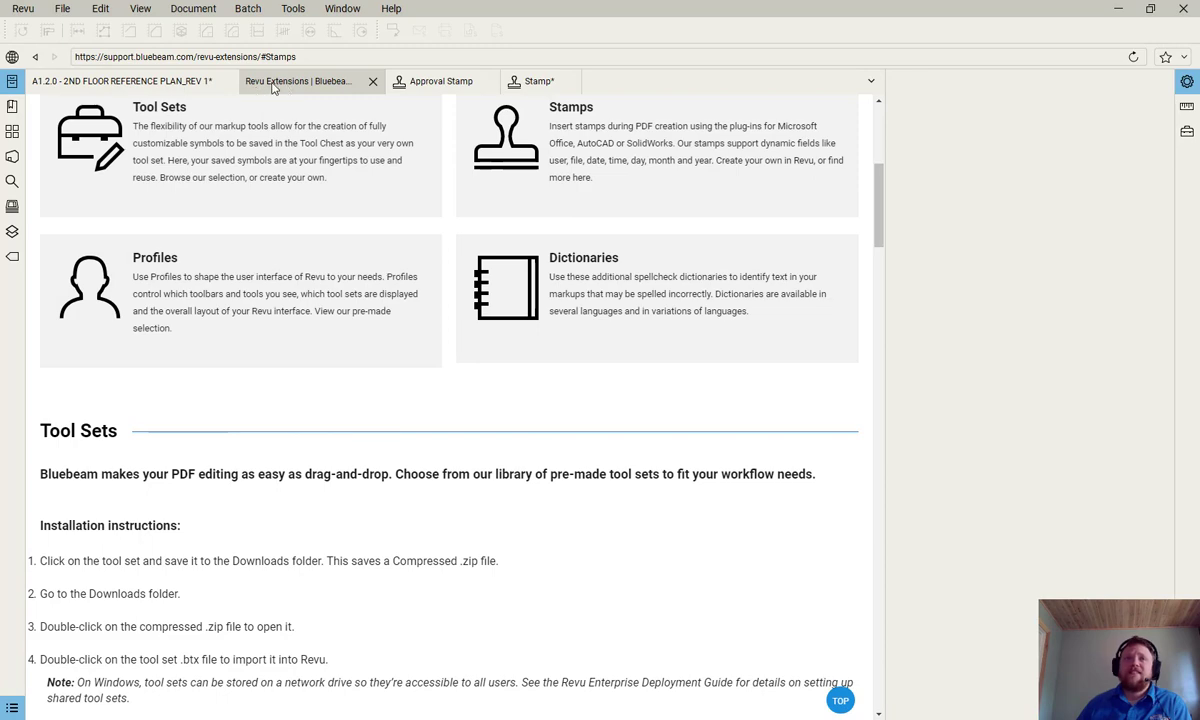
{"action": "scroll", "coordinate": [528, 436], "scroll_direction": "down", "scroll_amount": 1}
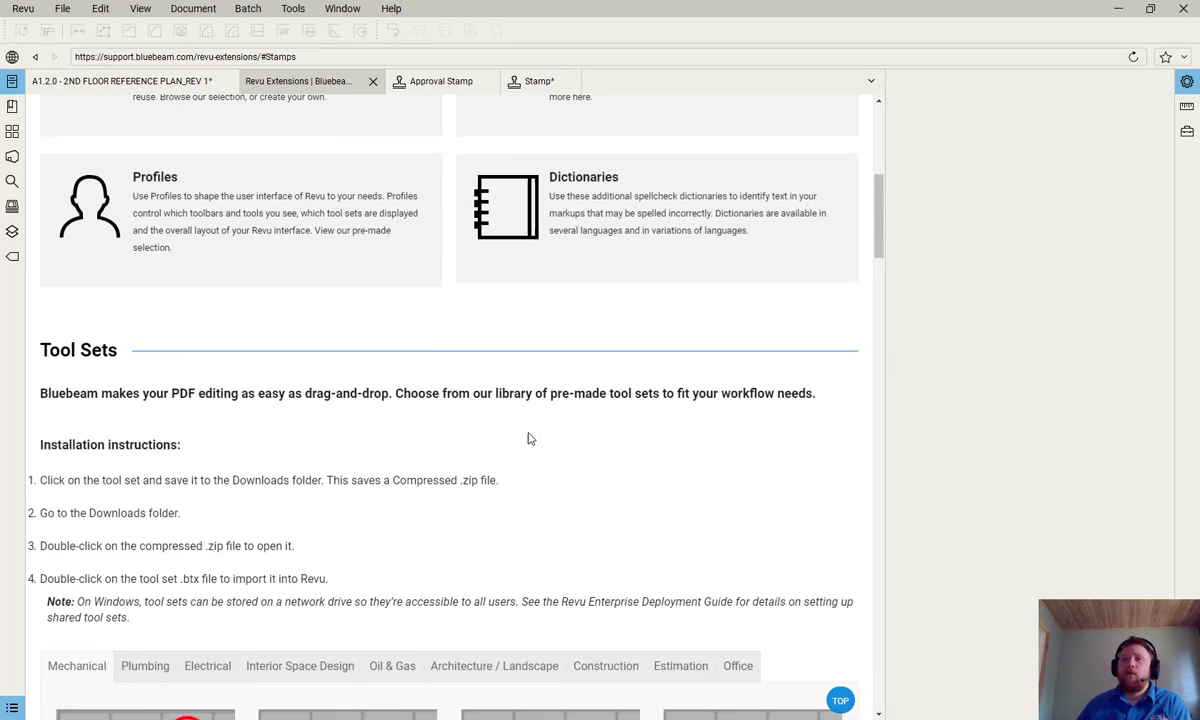
{"action": "scroll", "coordinate": [548, 432], "scroll_direction": "down", "scroll_amount": 1}
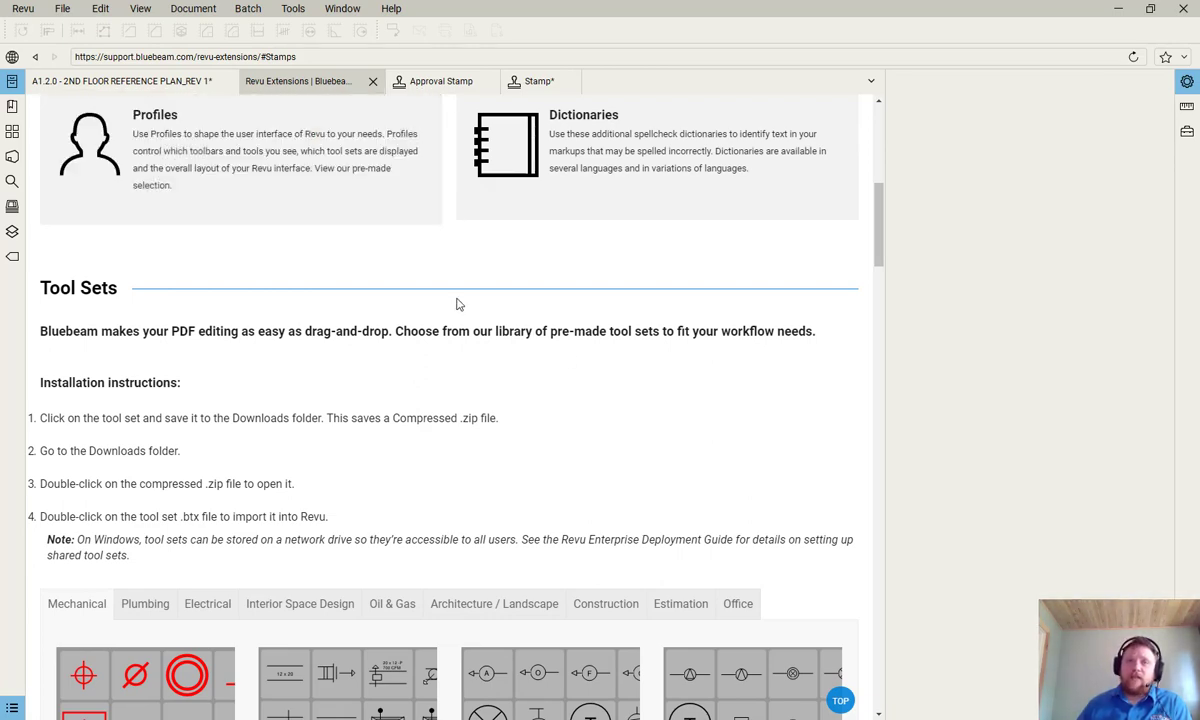
Step: Examine the downloadable Stamps and Interactive Stamps on the Revu Extensions page, including their installation instructions
{"action": "scroll", "coordinate": [500, 350], "scroll_direction": "down", "scroll_amount": 4}
{"action": "scroll", "coordinate": [500, 383], "scroll_direction": "down", "scroll_amount": 10}
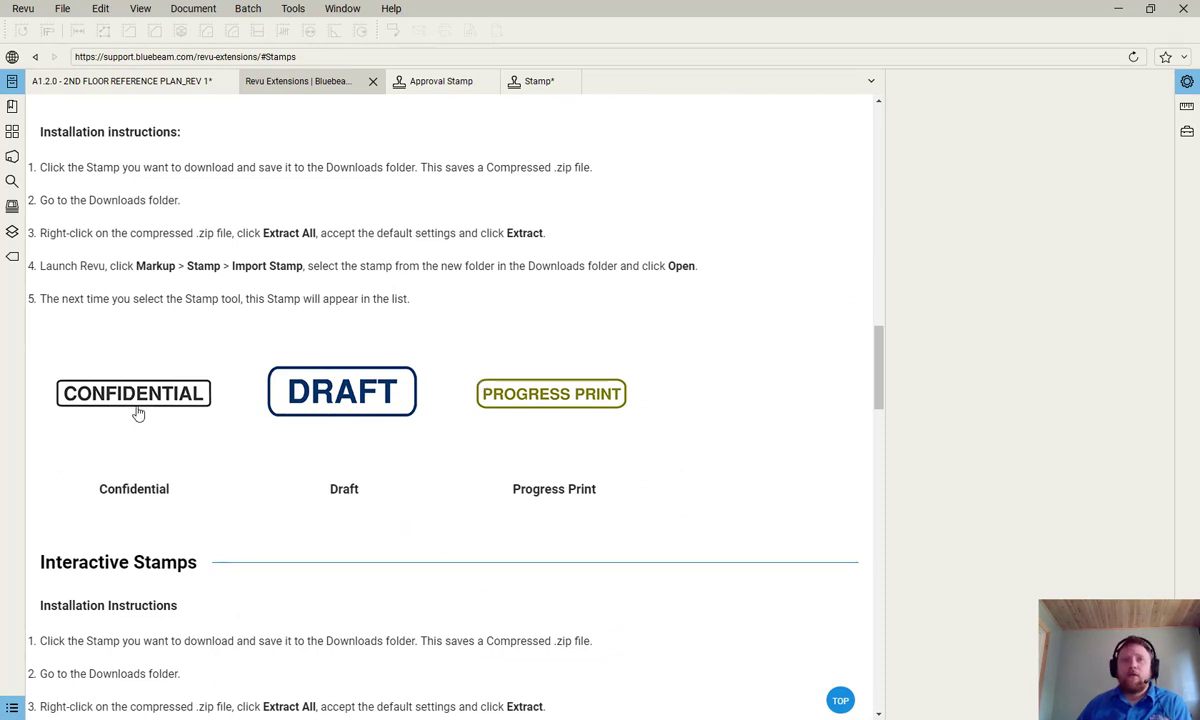
{"action": "scroll", "coordinate": [362, 430], "scroll_direction": "up", "scroll_amount": 1}
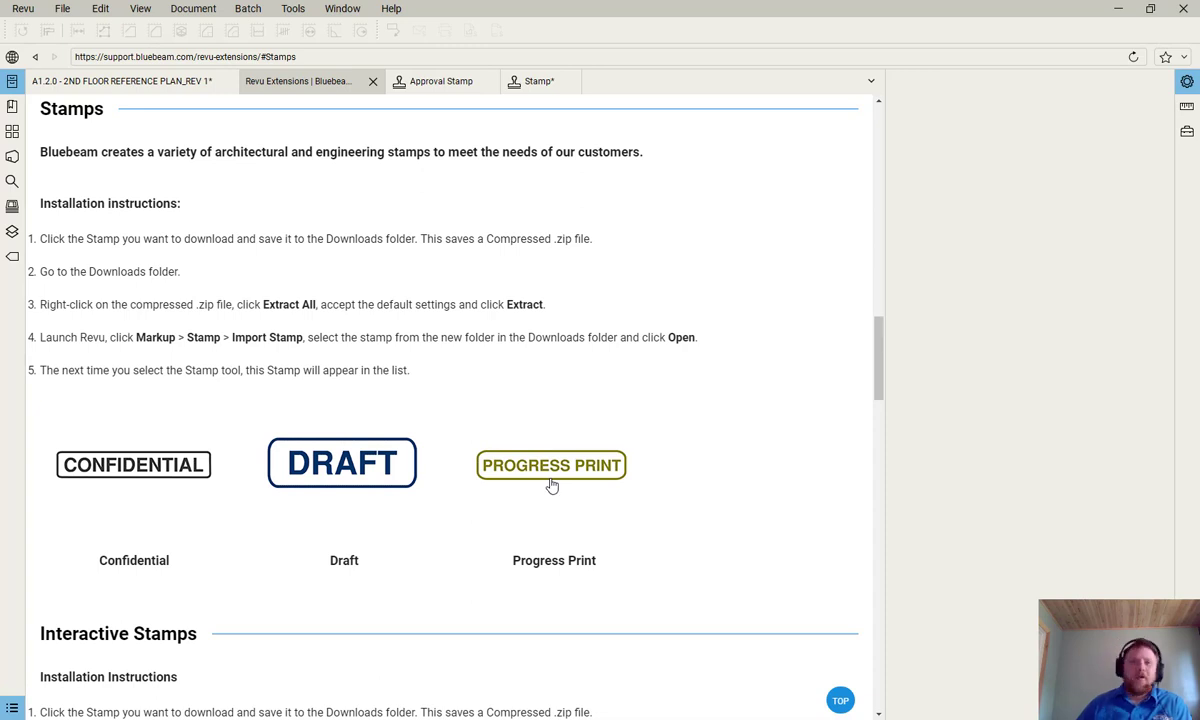
{"action": "scroll", "coordinate": [394, 482], "scroll_direction": "down", "scroll_amount": 3}
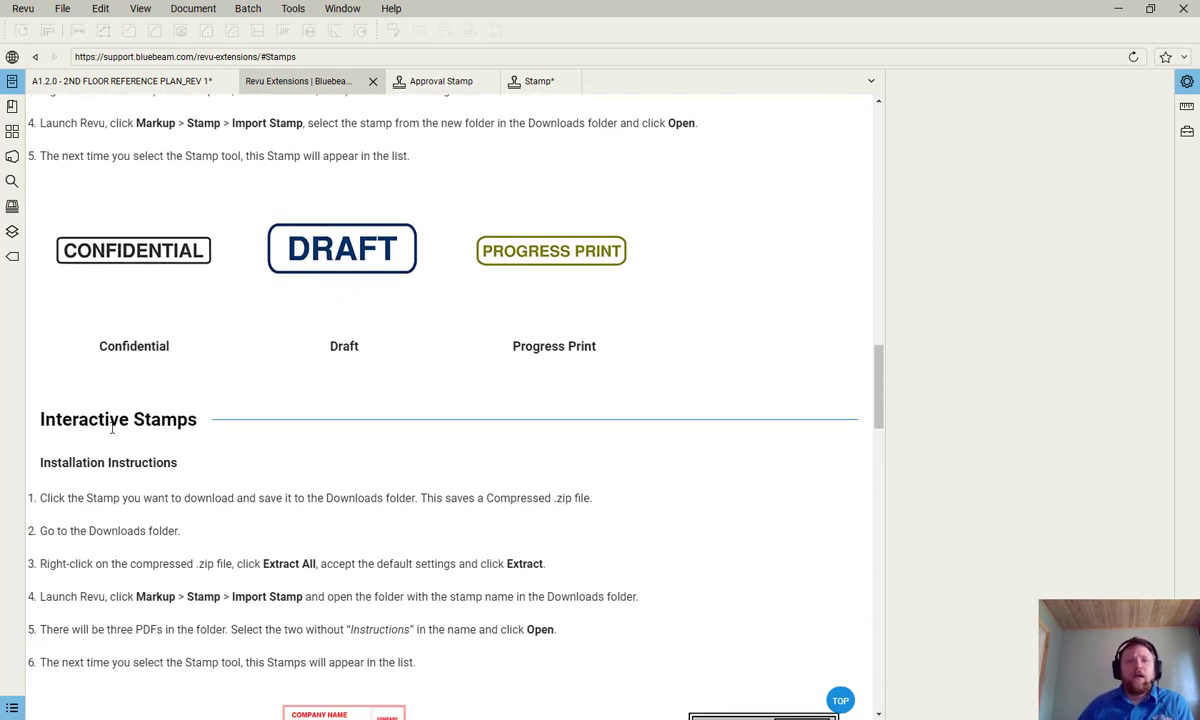
{"action": "left_click_drag", "start_coordinate": [195, 420], "coordinate": [42, 420]}
{"action": "left_click", "coordinate": [114, 386]}
{"action": "scroll", "coordinate": [285, 404], "scroll_direction": "down", "scroll_amount": 3}
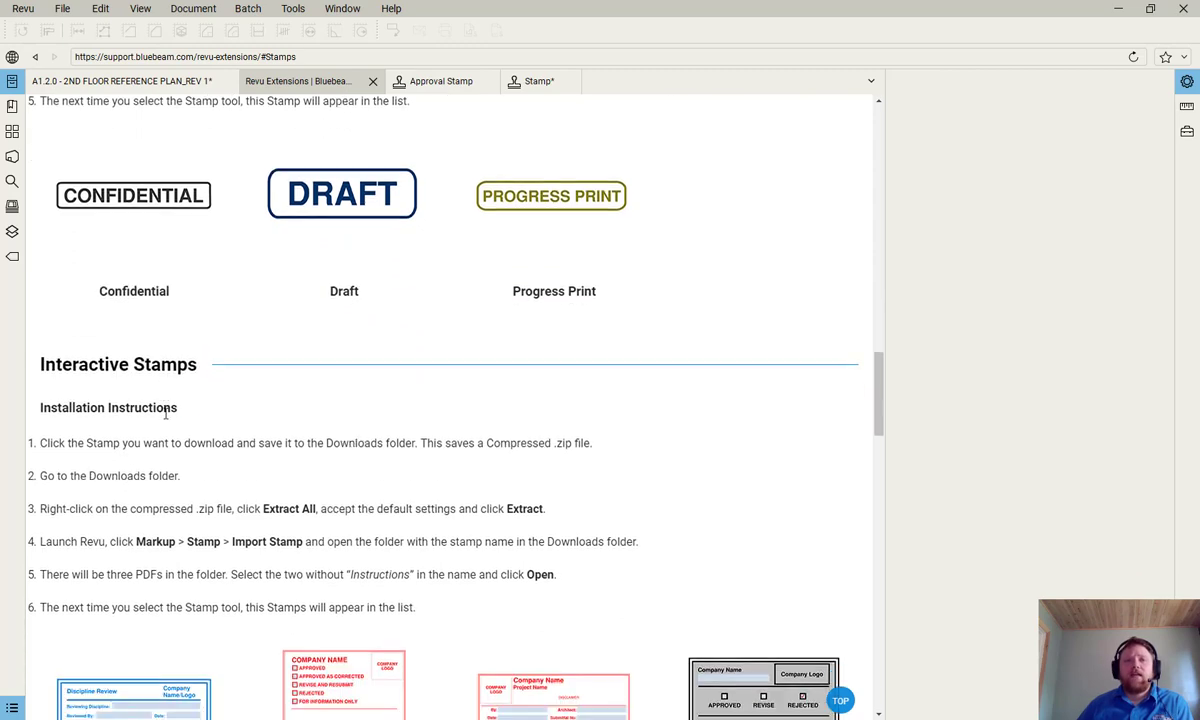
{"action": "scroll", "coordinate": [285, 404], "scroll_direction": "down", "scroll_amount": 1}
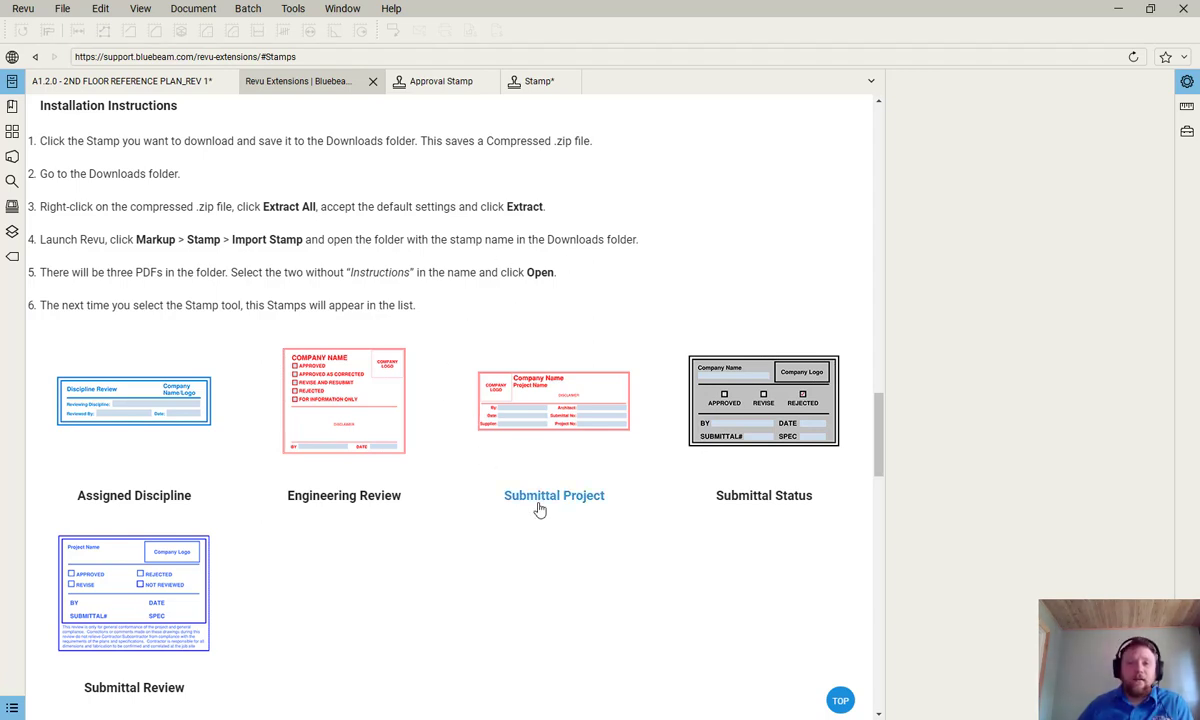
{"action": "key", "text": "alt+Tab"}
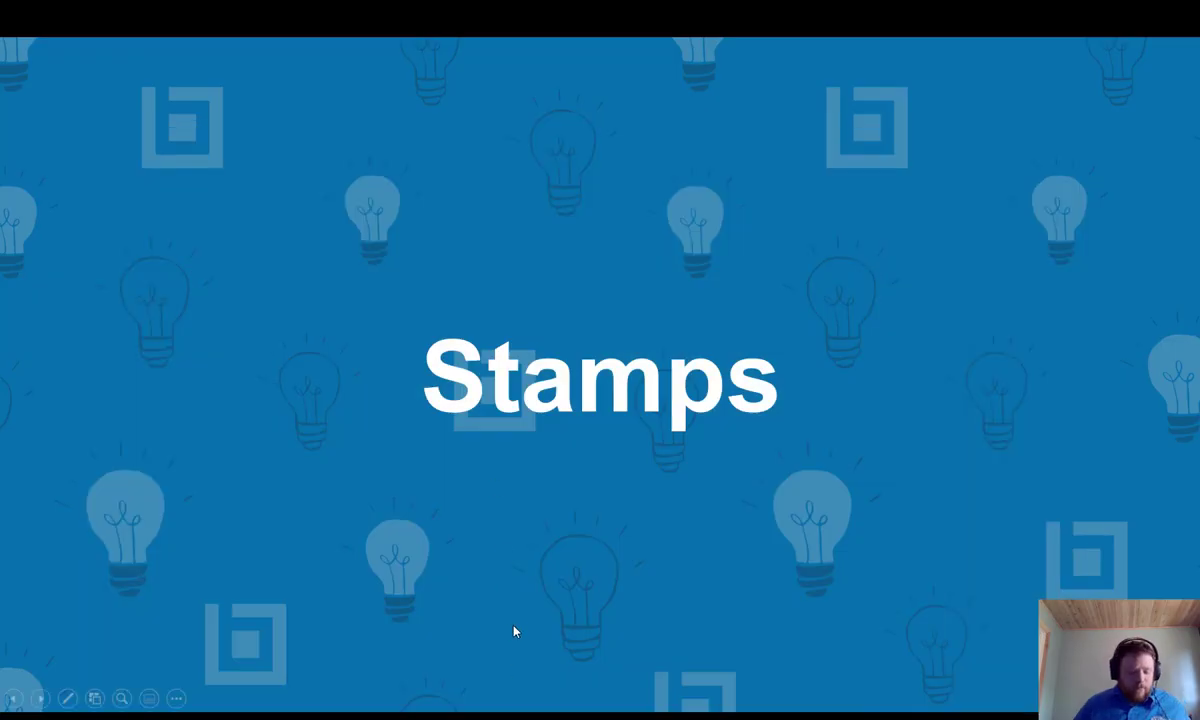
{"action": "key", "text": "alt+Tab"}
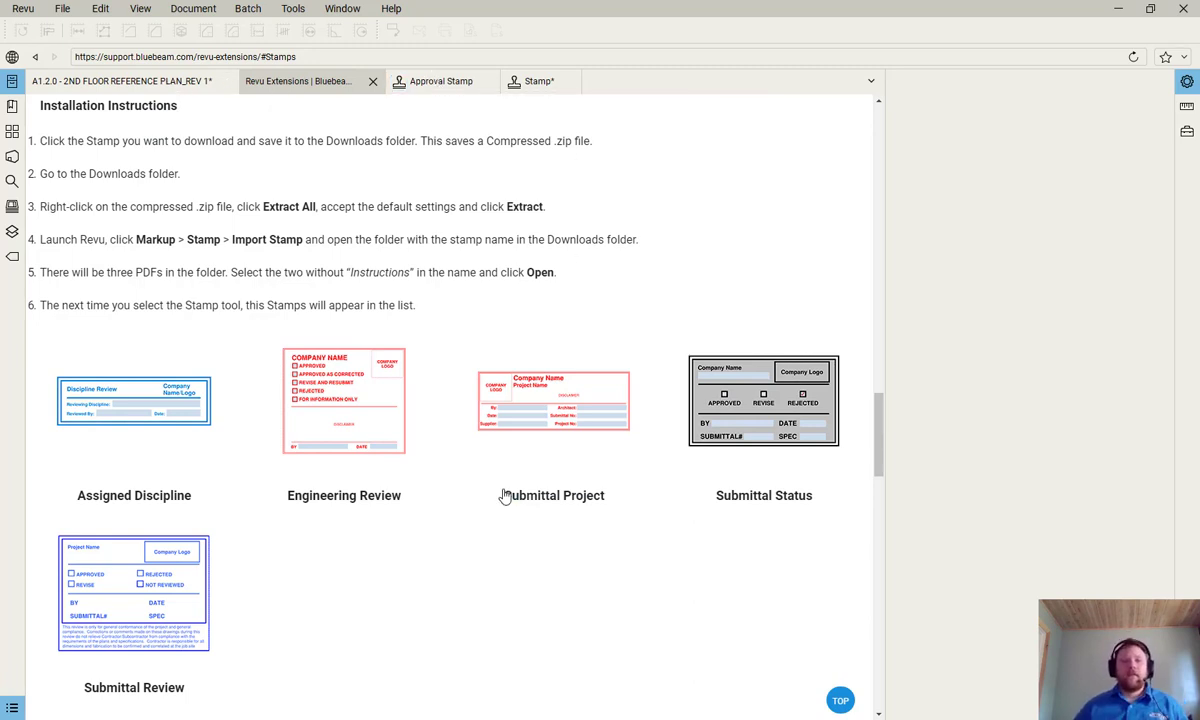
Step: Review the list of installed stamps, including the imported submittal, engineering and discipline review stamps
{"action": "left_click", "coordinate": [295, 10]}
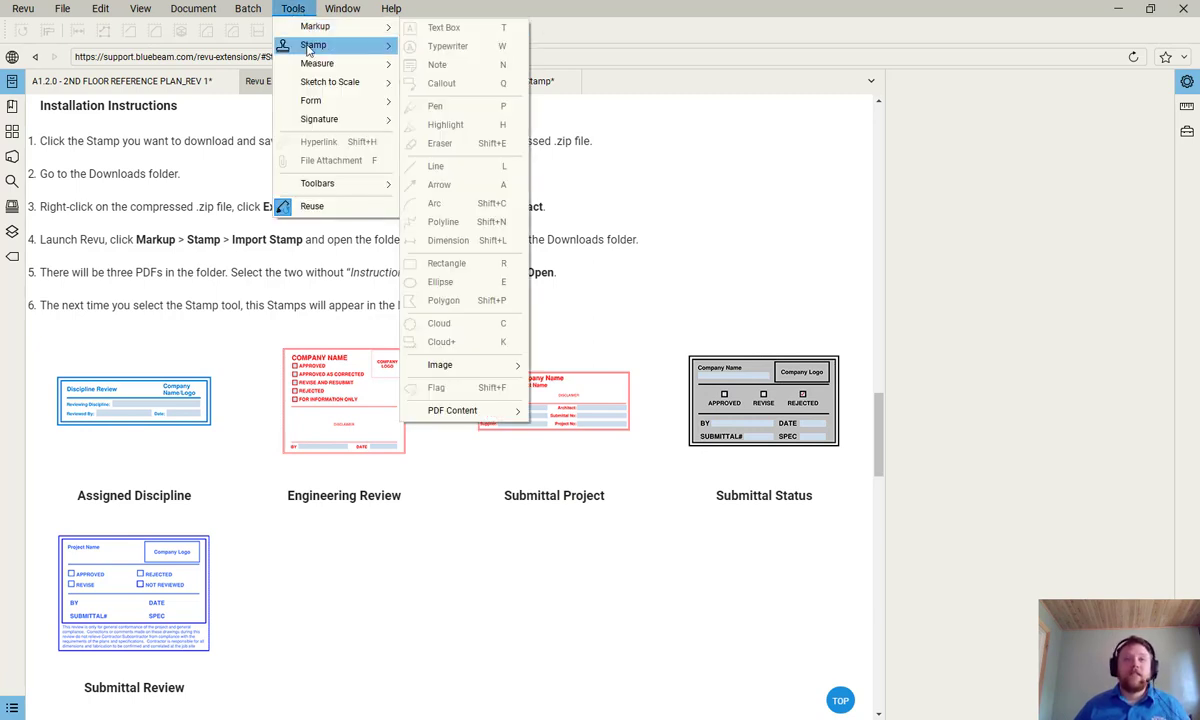
{"action": "mouse_move", "coordinate": [310, 46]}
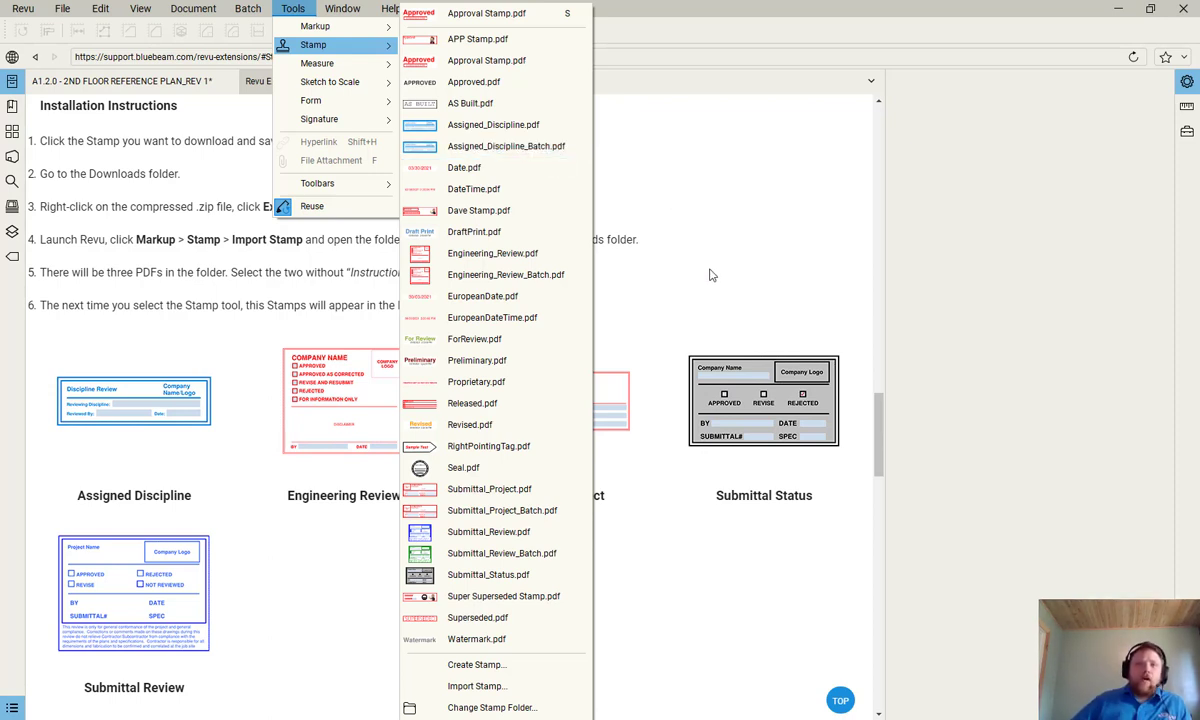
{"action": "scroll", "coordinate": [718, 275], "scroll_direction": "down", "scroll_amount": 2}
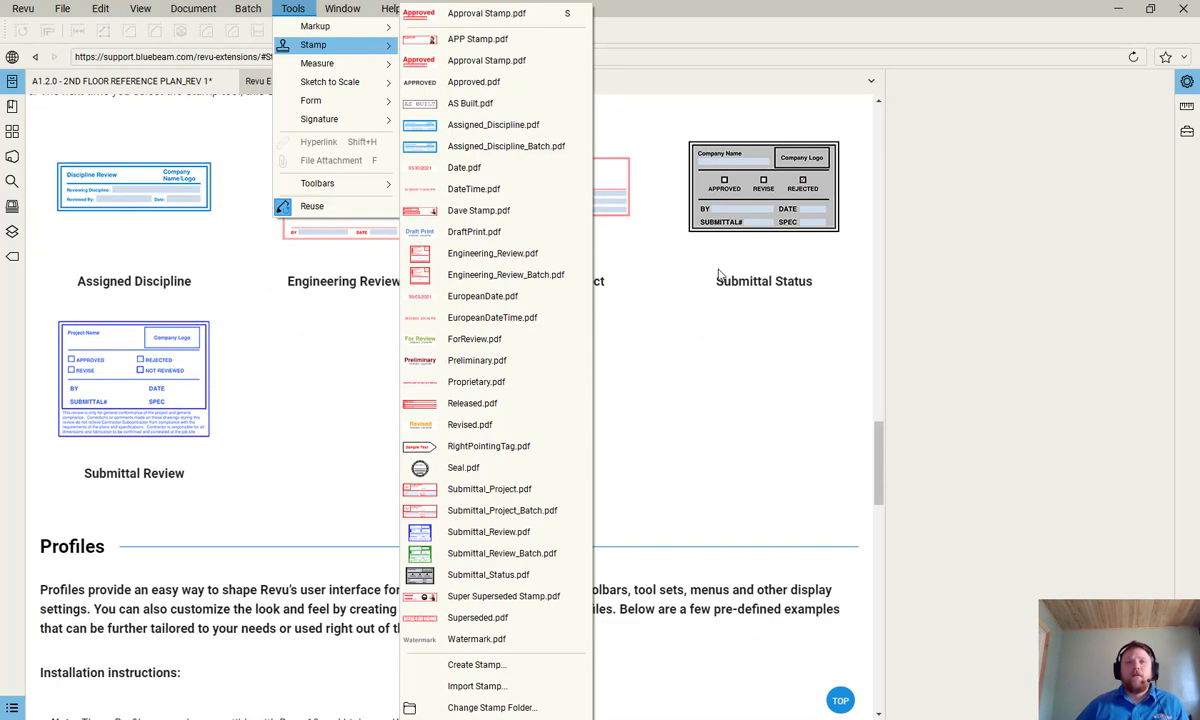
{"action": "scroll", "coordinate": [718, 275], "scroll_direction": "up", "scroll_amount": 1}
{"action": "left_click", "coordinate": [617, 34]}
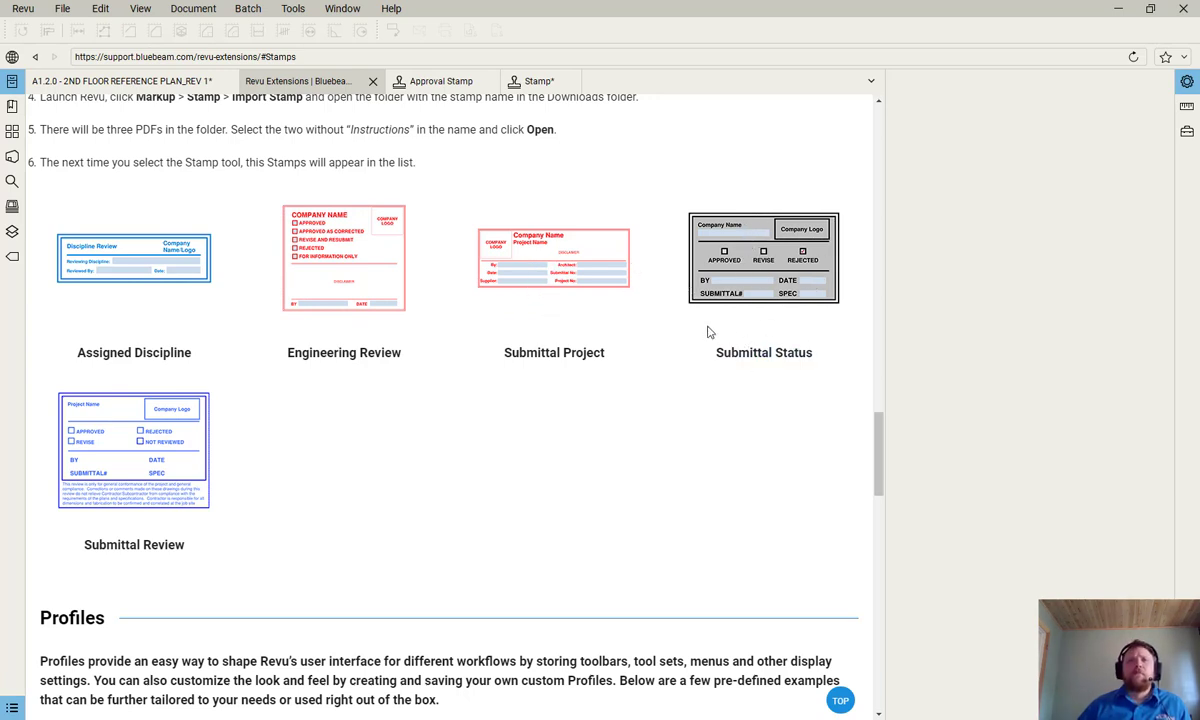
Step: On the 2nd floor reference plan, place the Submittal_Review stamp in the blank area above grid lines 9 and 10
{"action": "left_click", "coordinate": [155, 81]}
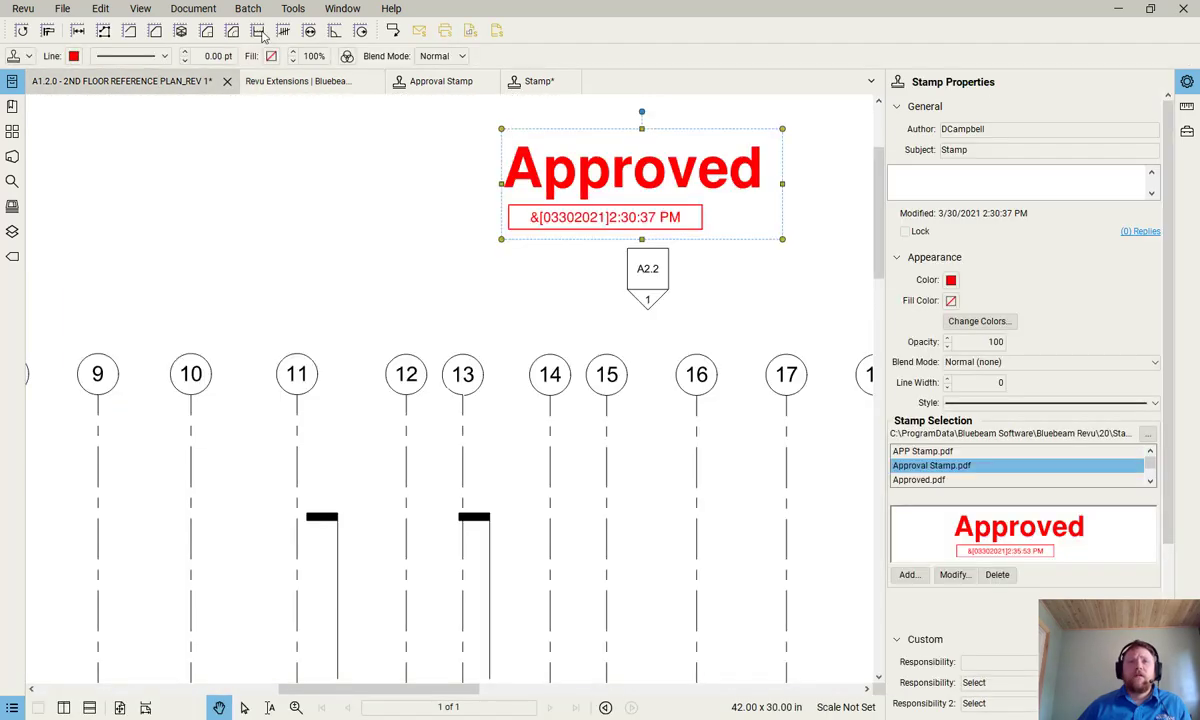
{"action": "left_click", "coordinate": [293, 9]}
{"action": "mouse_move", "coordinate": [305, 45]}
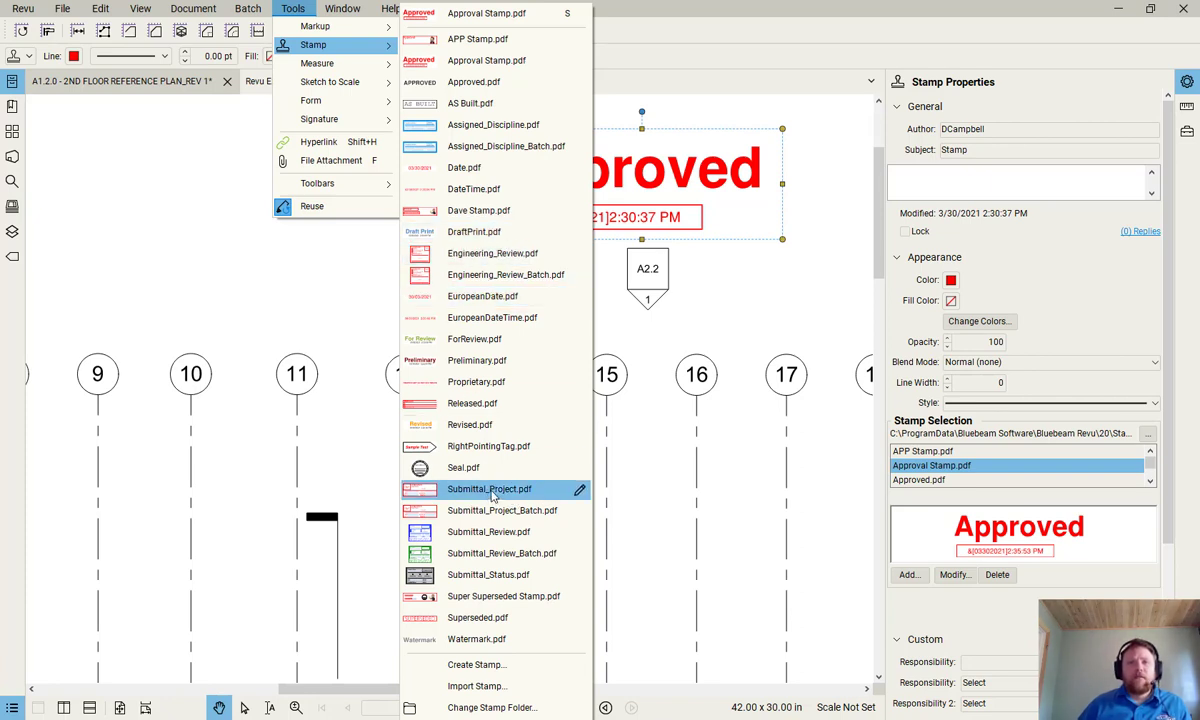
{"action": "left_click", "coordinate": [489, 531]}
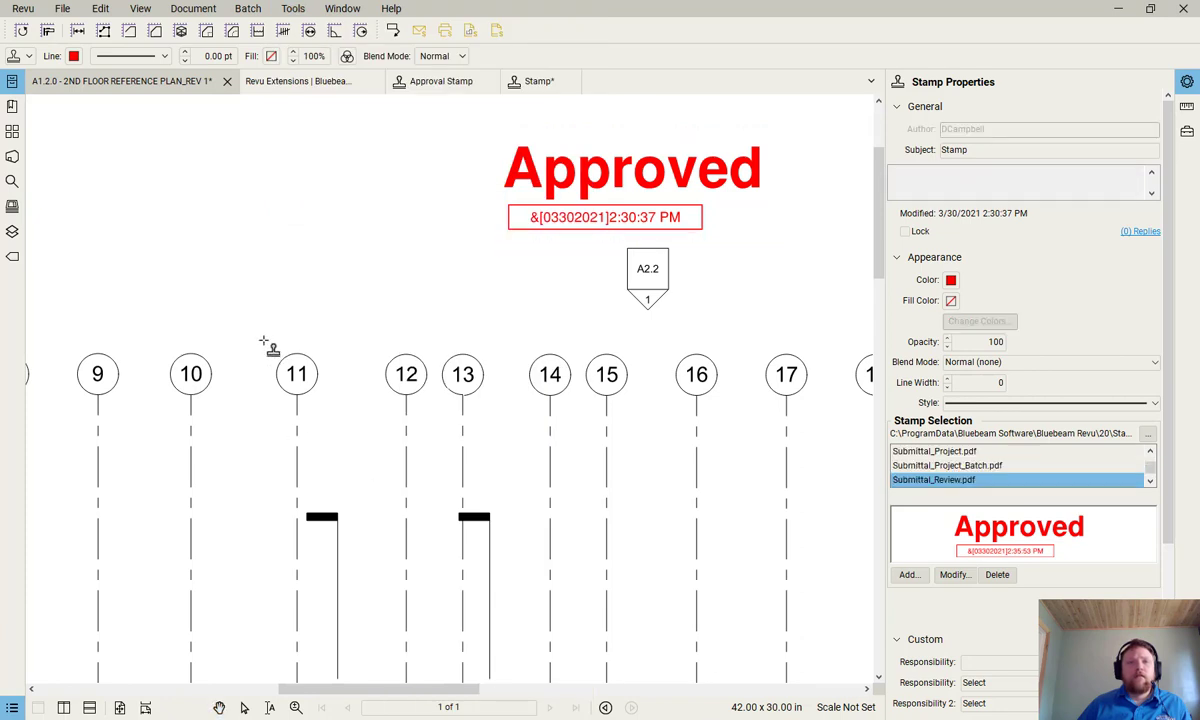
{"action": "left_click", "coordinate": [167, 260]}
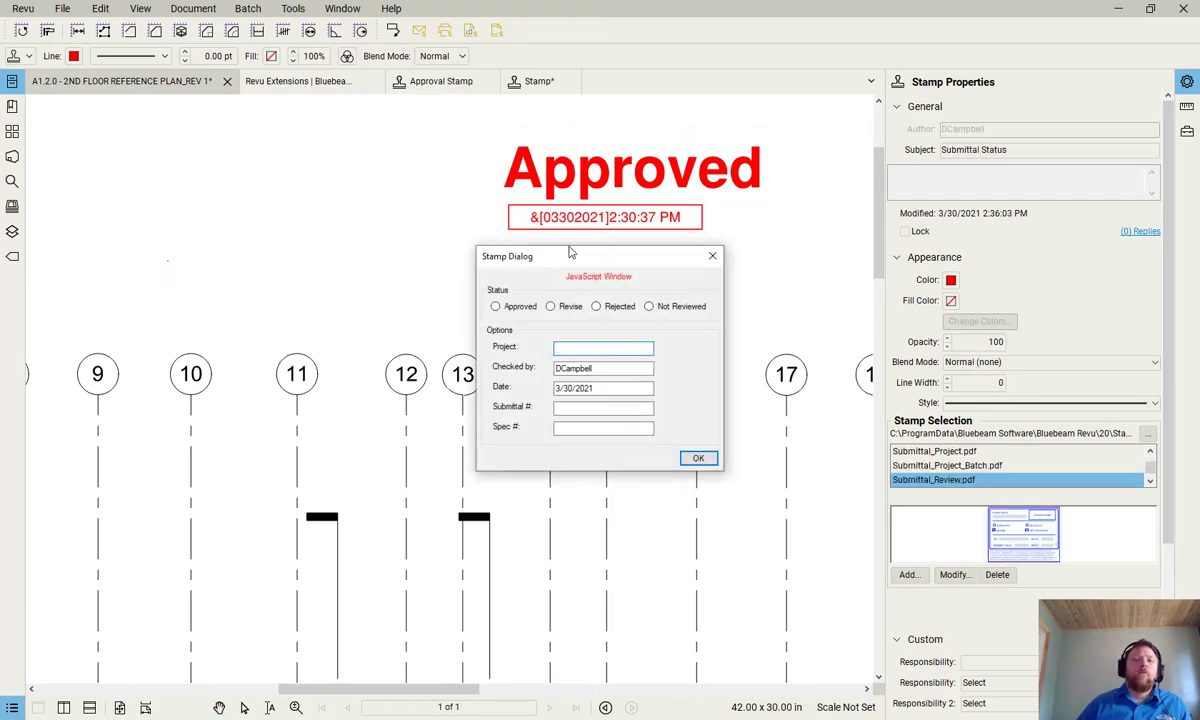
Step: Complete the stamp's details with status Approved, project 2021-003 and submittal number 514623, leaving the spec number blank
{"action": "left_click_drag", "start_coordinate": [571, 253], "coordinate": [317, 164]}
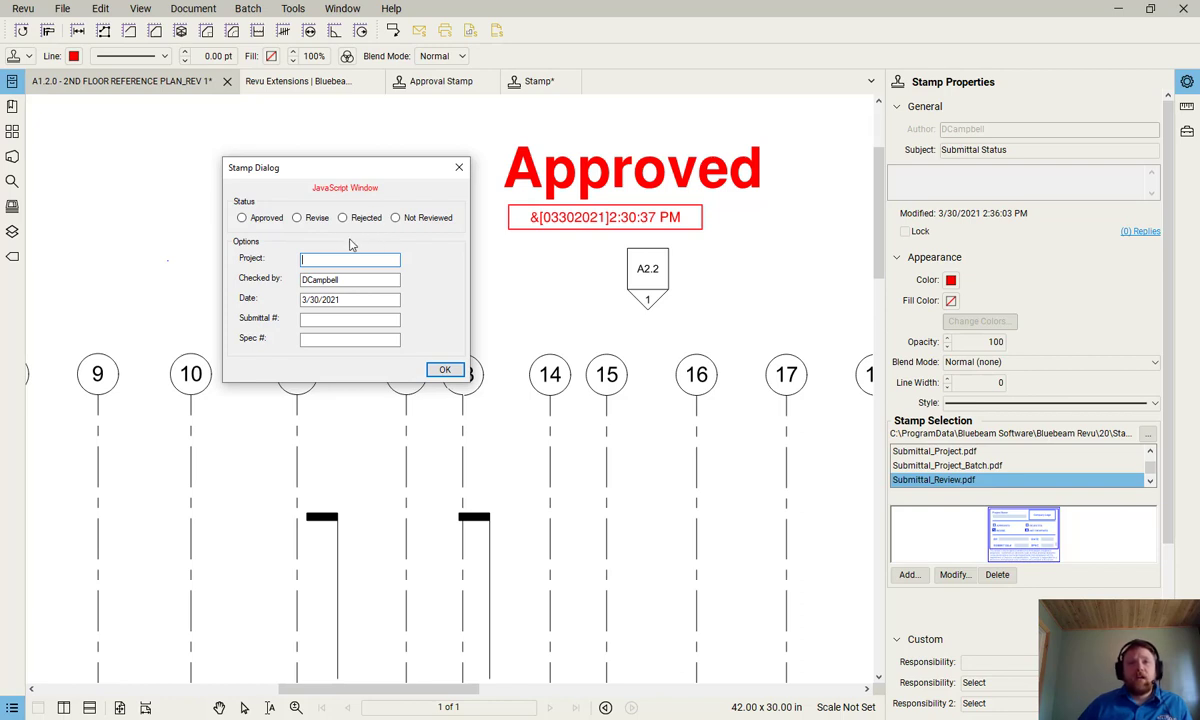
{"action": "left_click", "coordinate": [241, 218]}
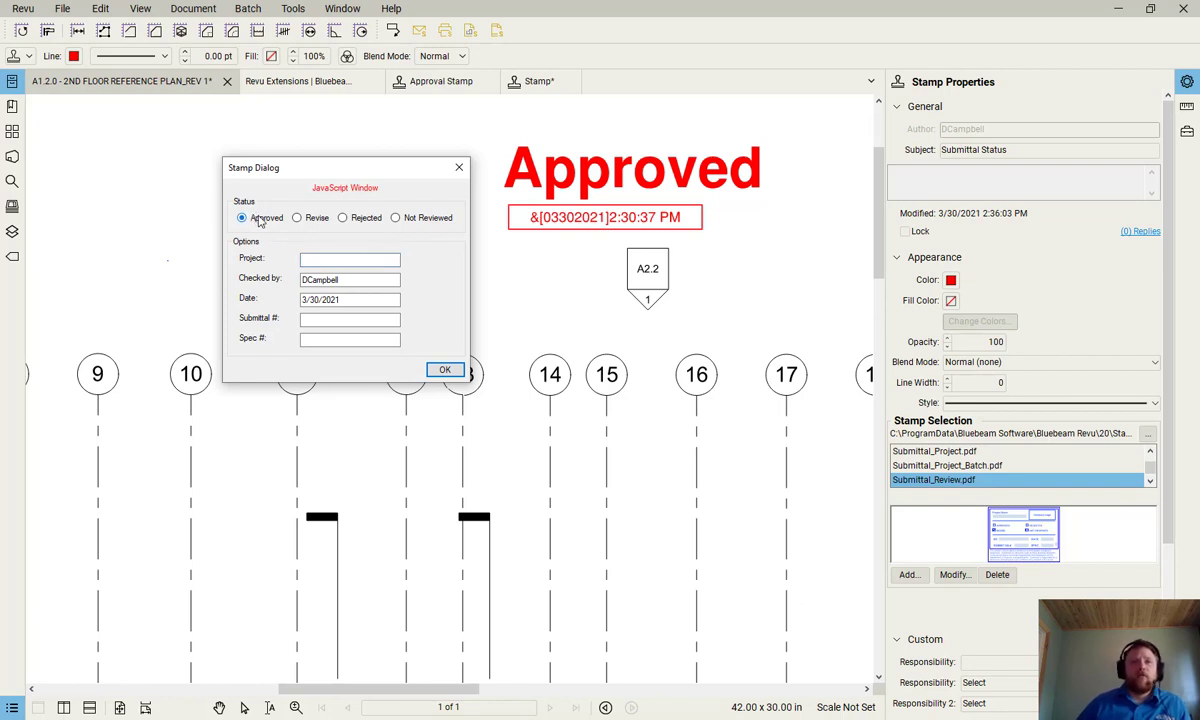
{"action": "left_click", "coordinate": [354, 259]}
{"action": "type", "text": "2021-00"}
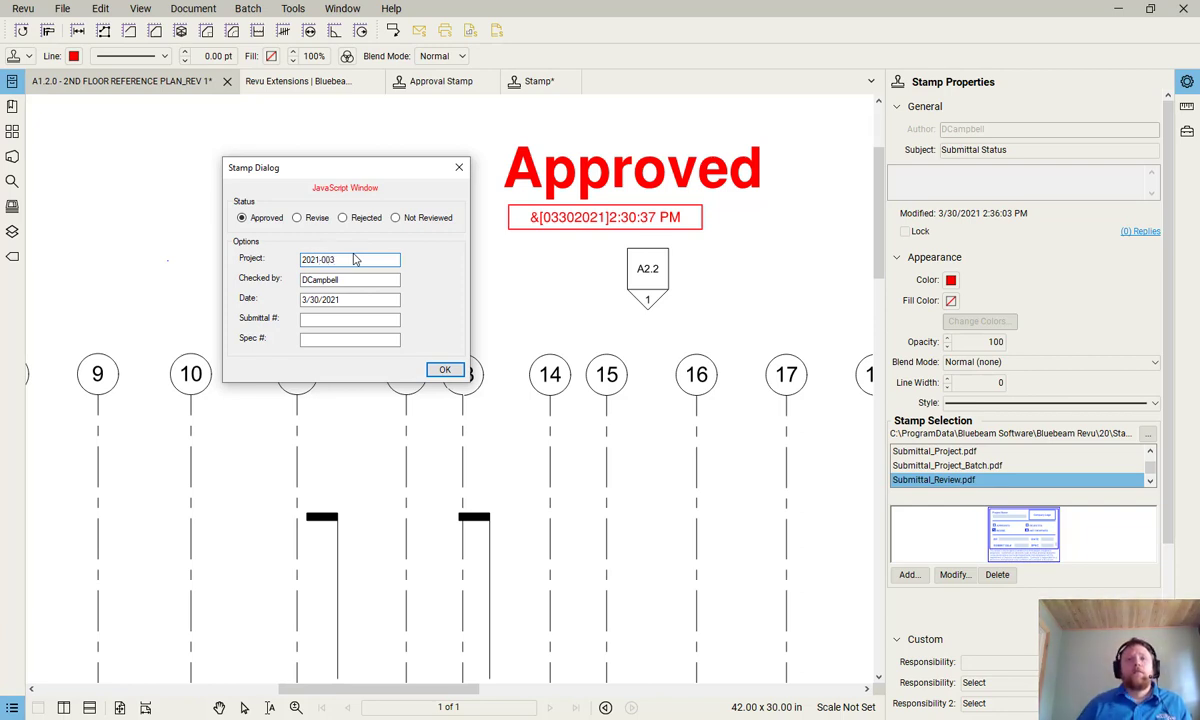
{"action": "type", "text": "3"}
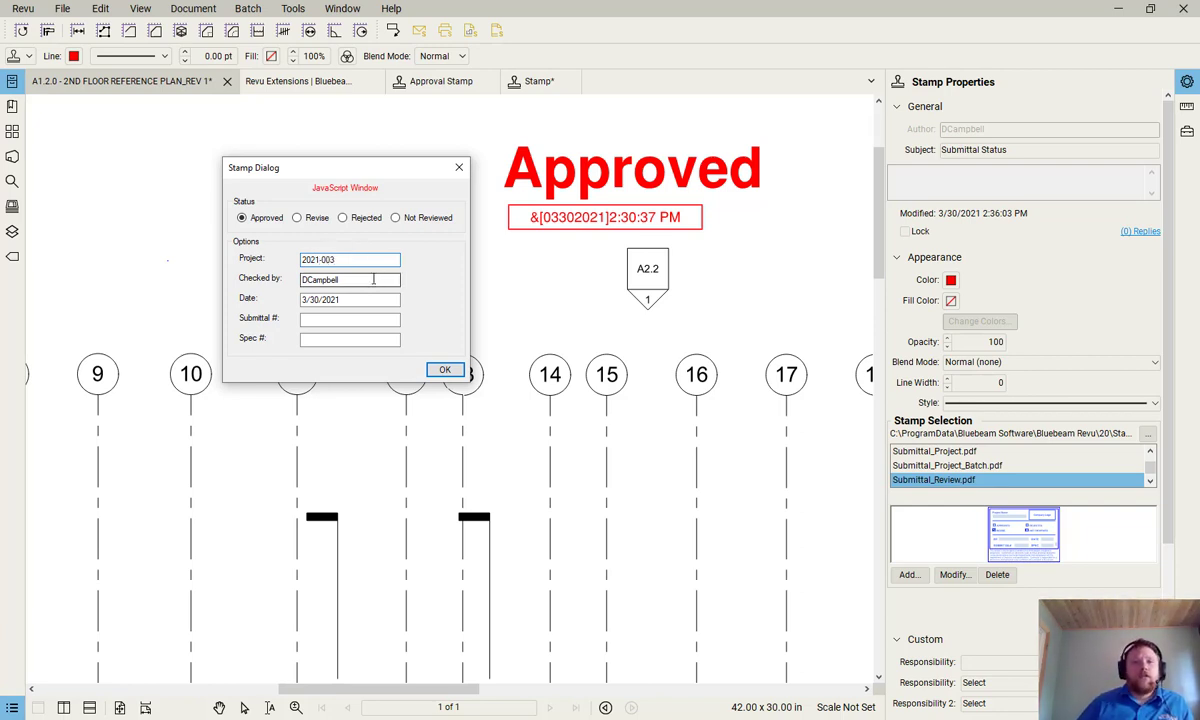
{"action": "left_click", "coordinate": [367, 320]}
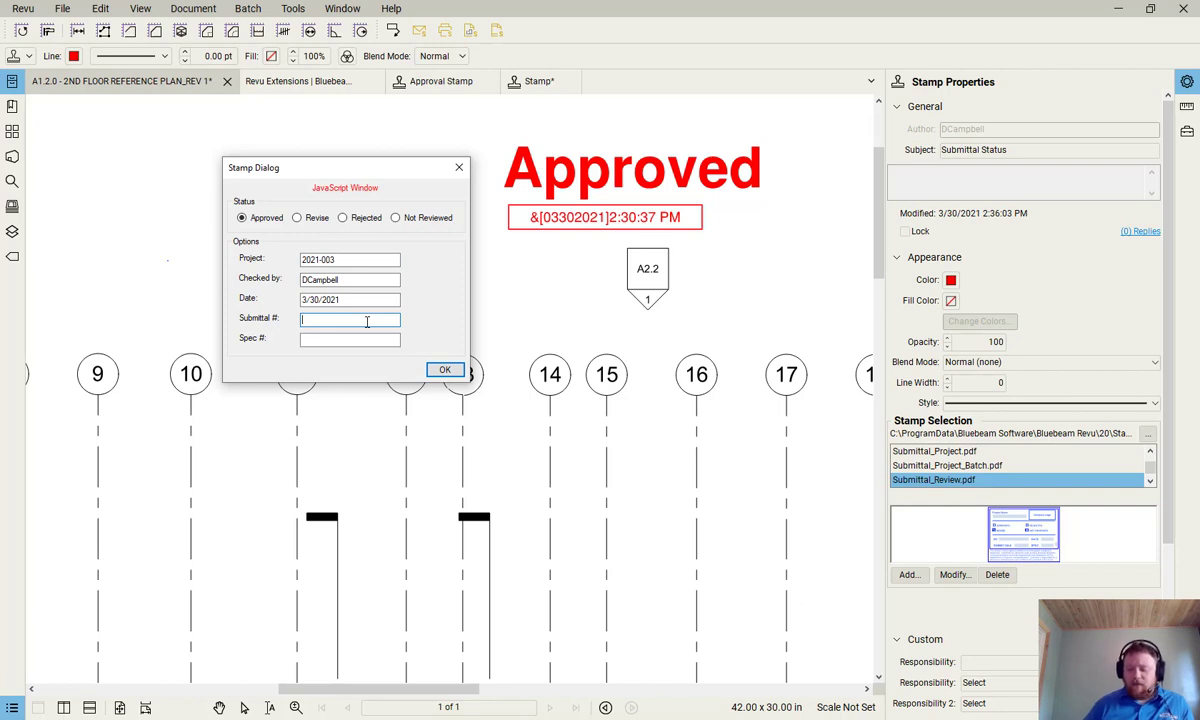
{"action": "type", "text": "51462"}
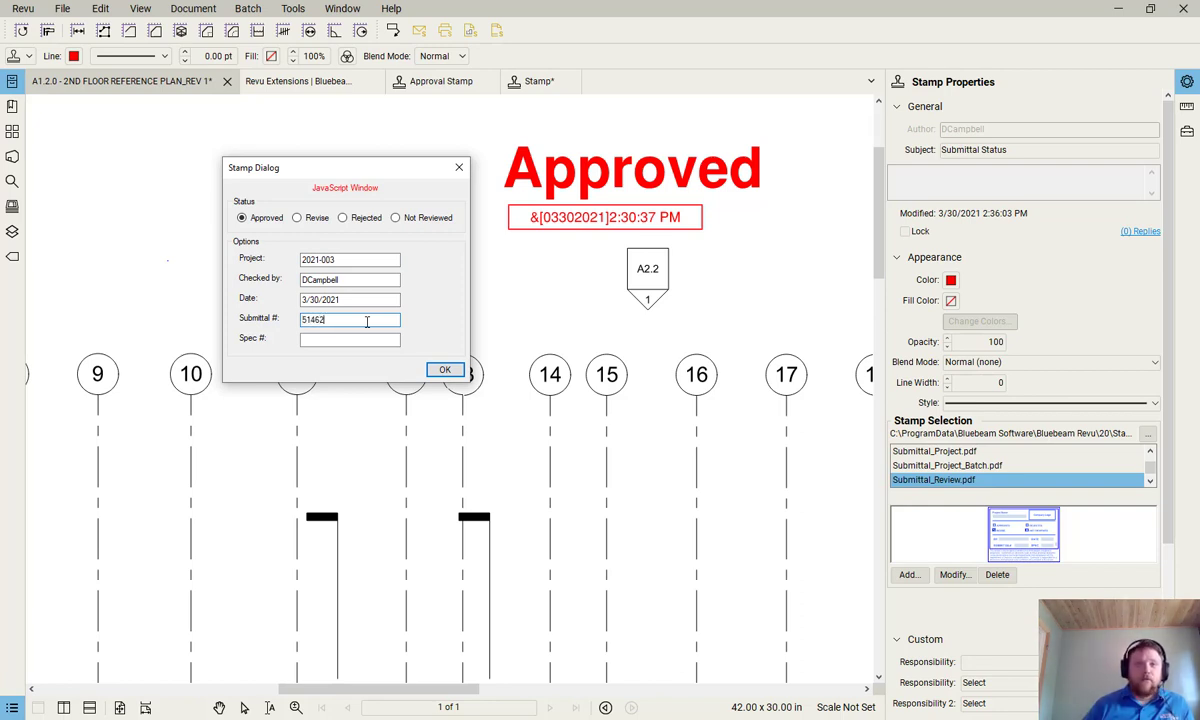
{"action": "type", "text": "3"}
{"action": "left_click", "coordinate": [383, 342]}
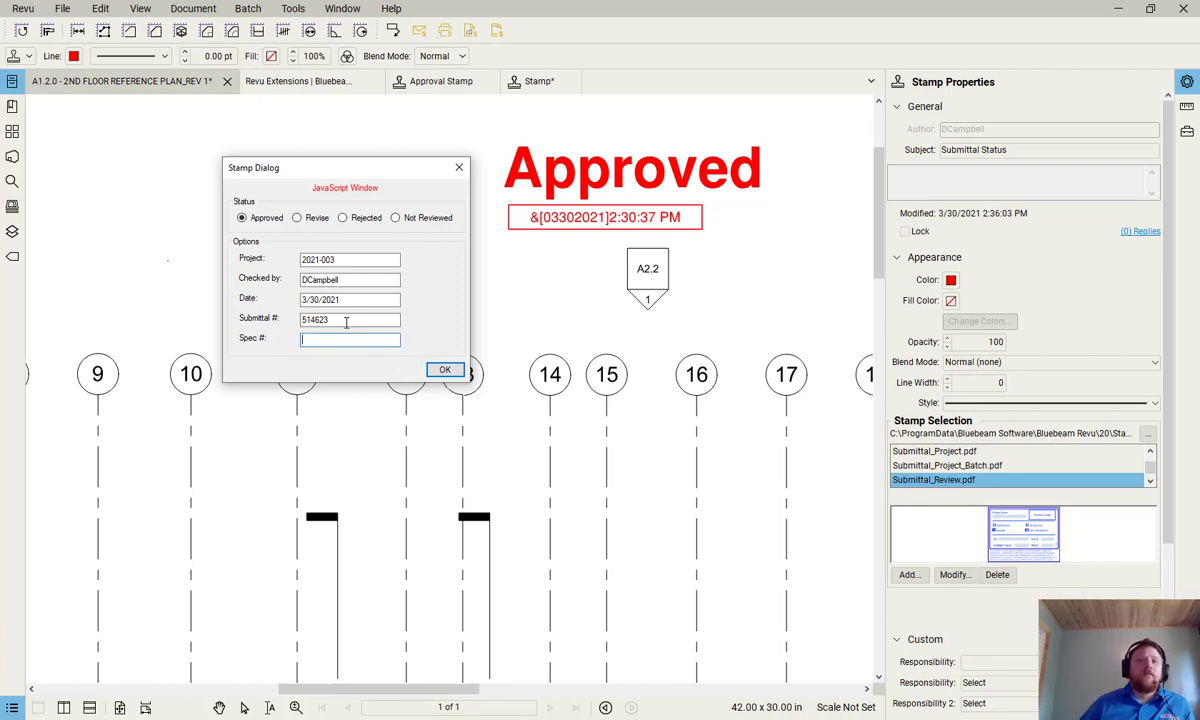
{"action": "left_click", "coordinate": [440, 371]}
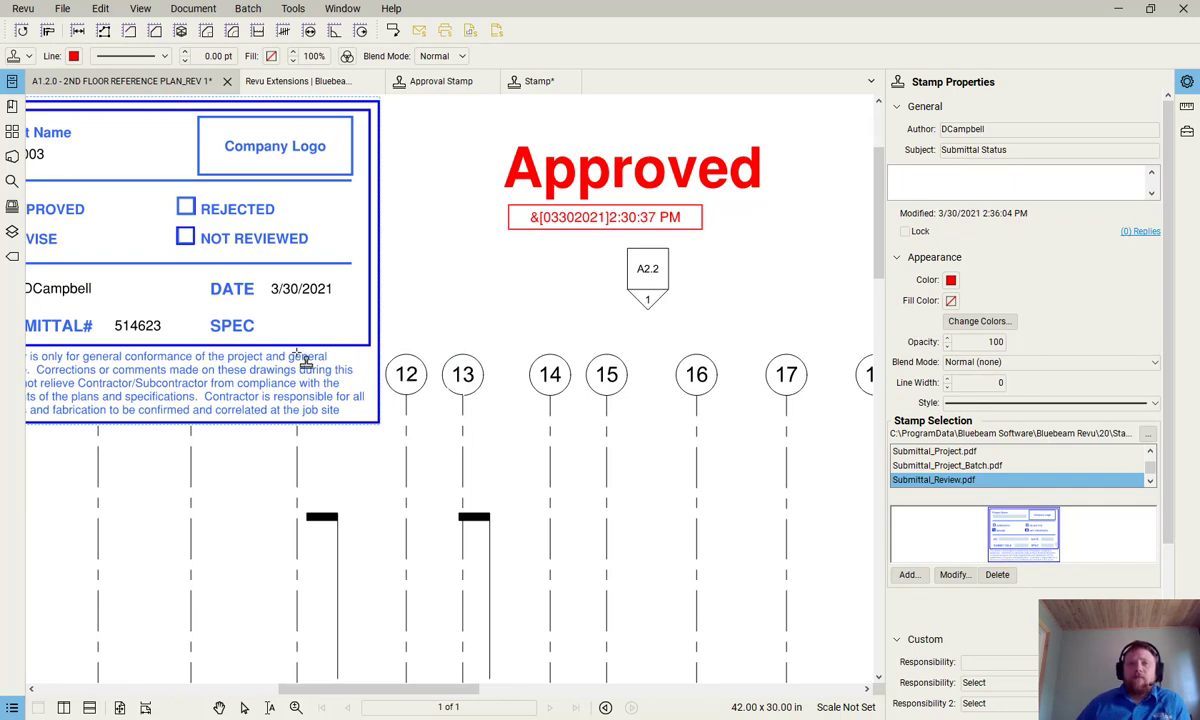
Step: Exit stamp placement and inspect the placed submittal review stamp up close, opening and closing its attached comment note
{"action": "left_click", "coordinate": [303, 361]}
{"action": "scroll", "coordinate": [360, 340], "scroll_direction": "down", "scroll_amount": 3}
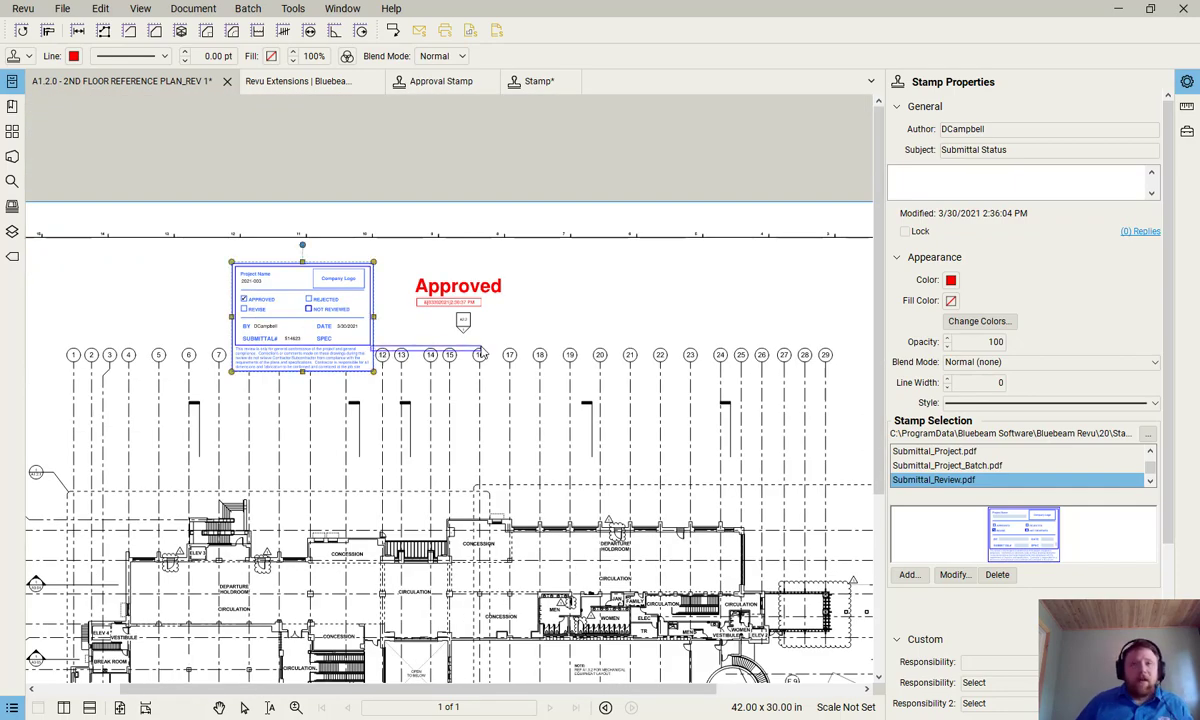
{"action": "right_click", "coordinate": [481, 353]}
{"action": "key", "text": "Escape"}
{"action": "scroll", "coordinate": [493, 378], "scroll_direction": "up", "scroll_amount": 4}
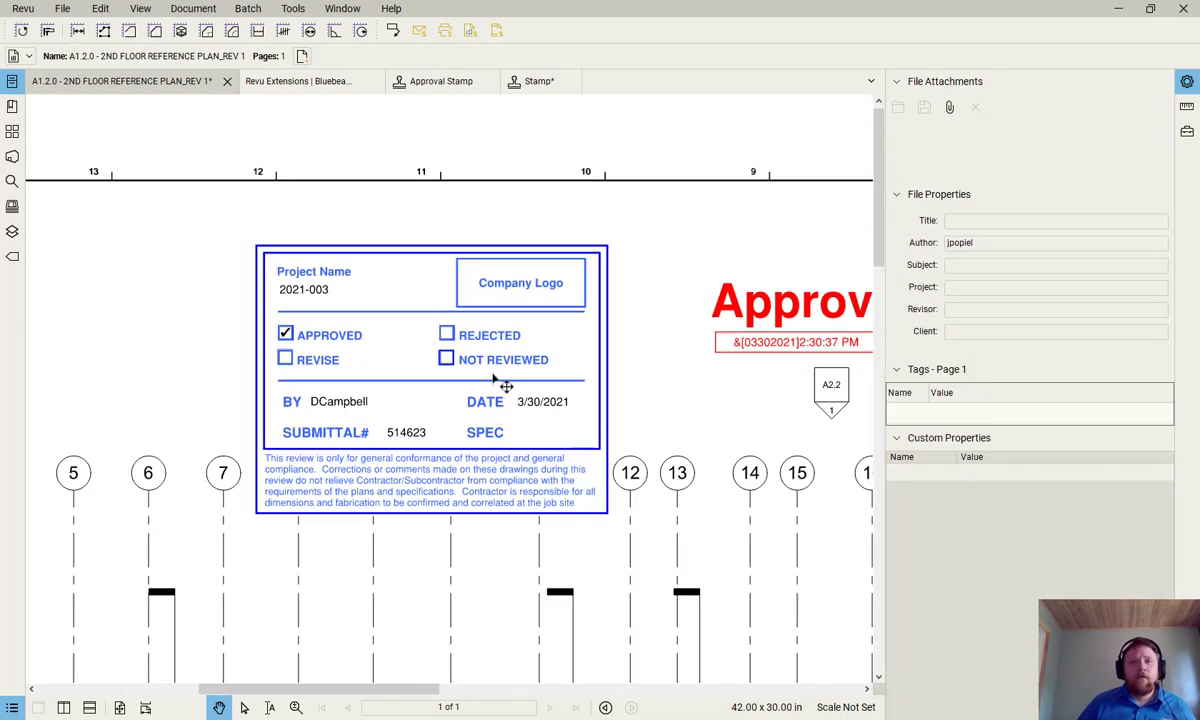
{"action": "left_click_drag", "start_coordinate": [489, 359], "coordinate": [547, 250]}
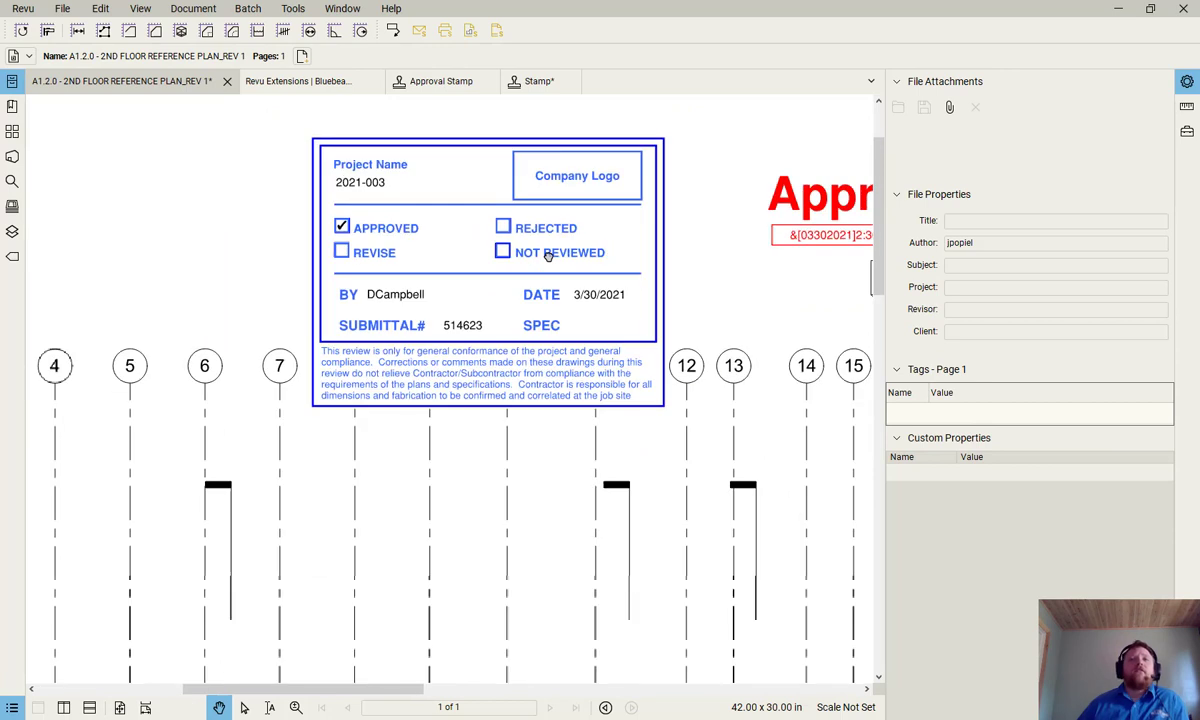
{"action": "left_click", "coordinate": [613, 176]}
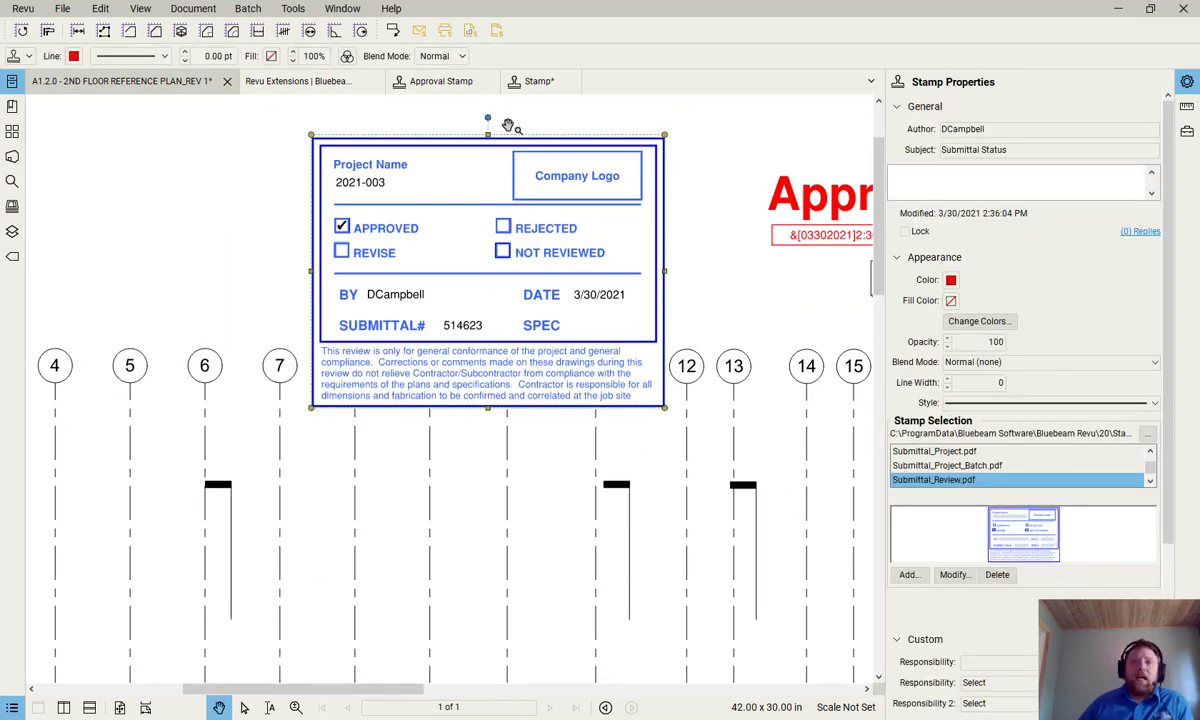
{"action": "double_click", "coordinate": [615, 196]}
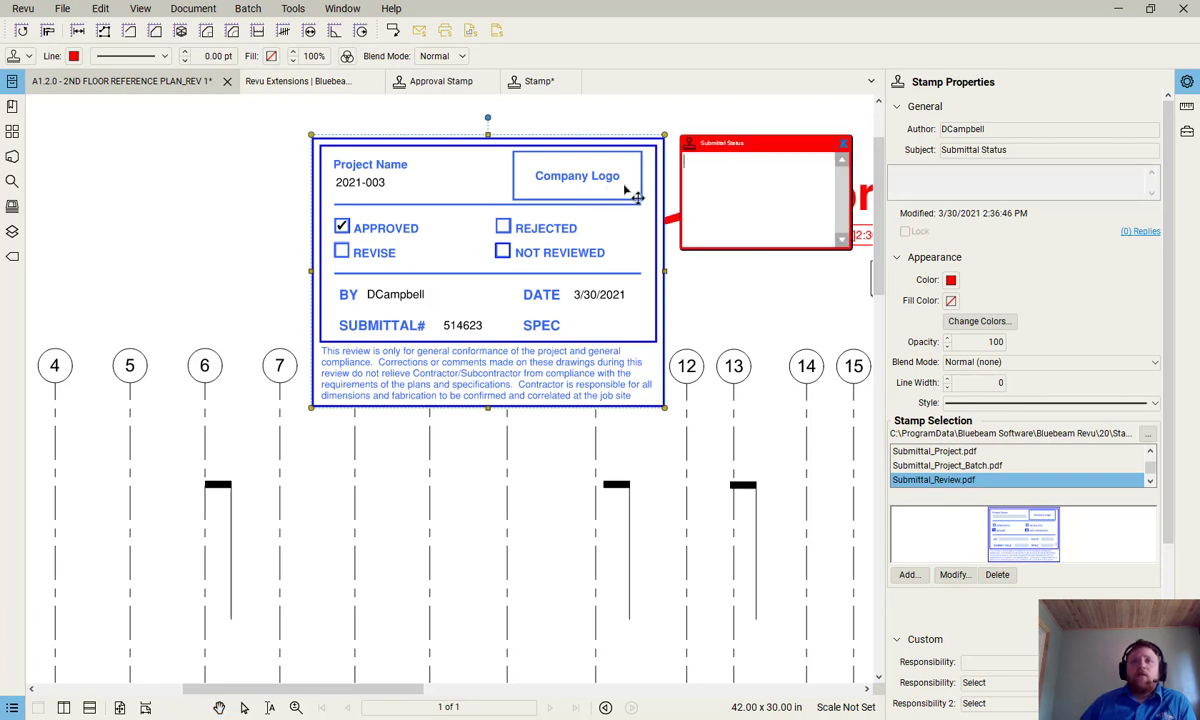
{"action": "left_click", "coordinate": [843, 148]}
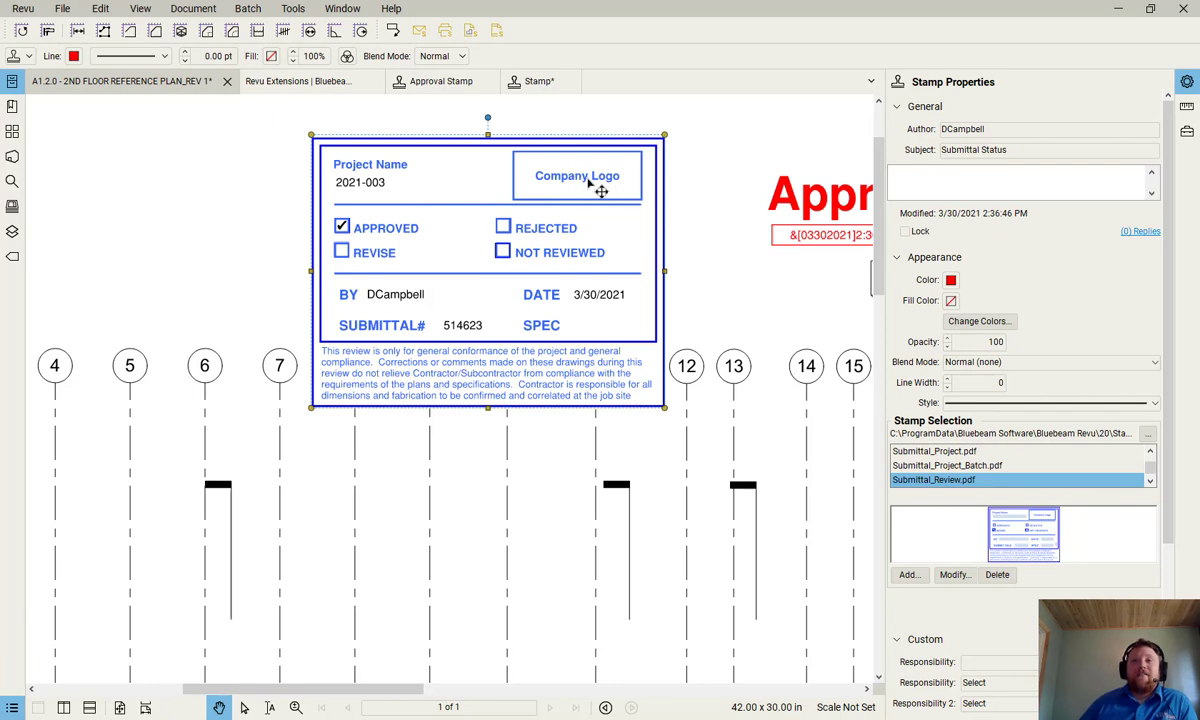
Step: Open the Submittal_Review stamp template for editing and select its Company Logo text box
{"action": "left_click", "coordinate": [303, 12]}
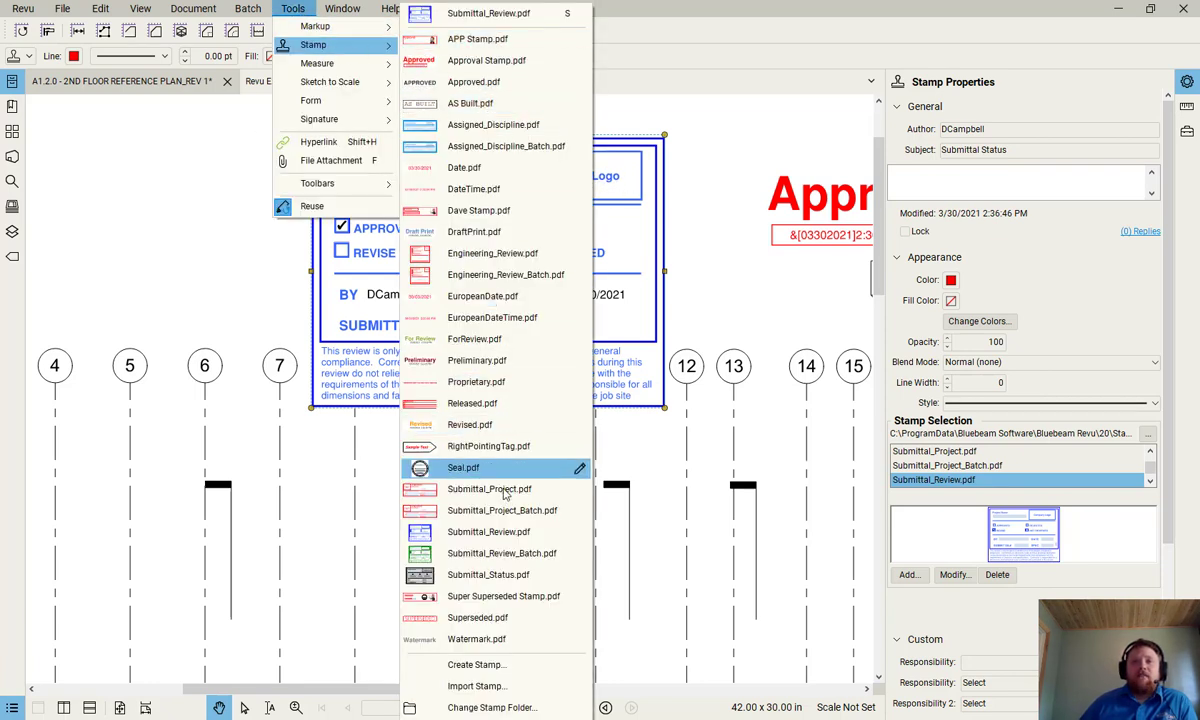
{"action": "left_click", "coordinate": [579, 531]}
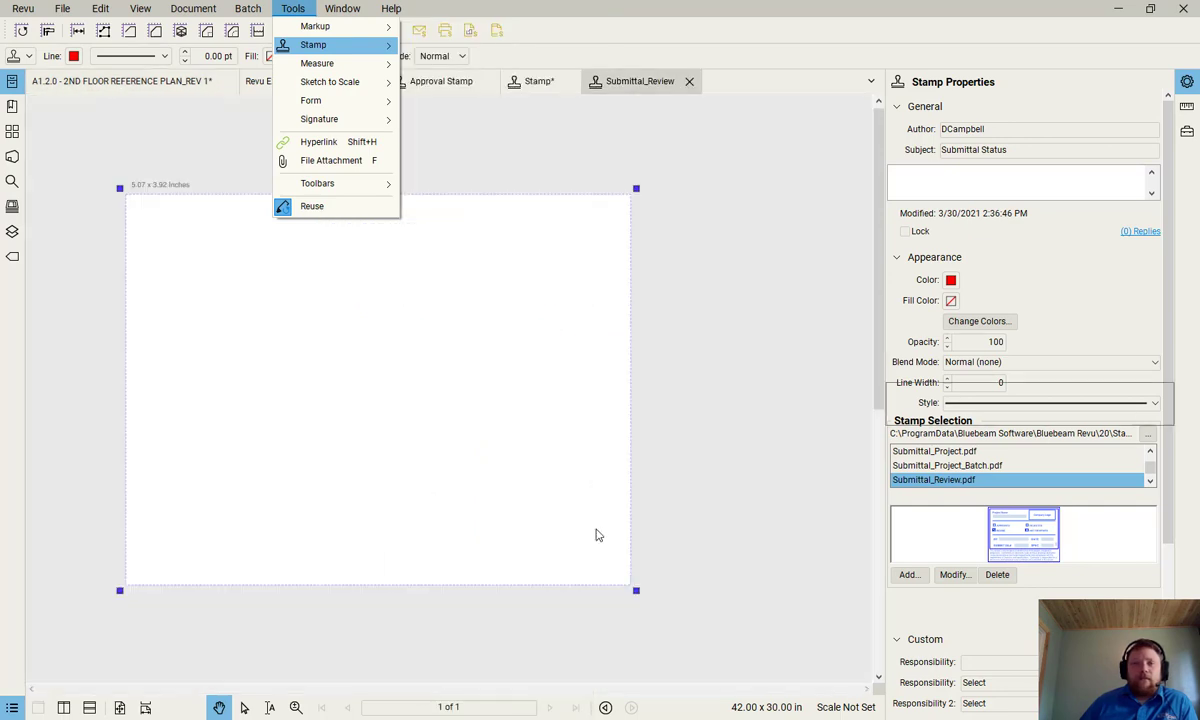
{"action": "left_click", "coordinate": [536, 260]}
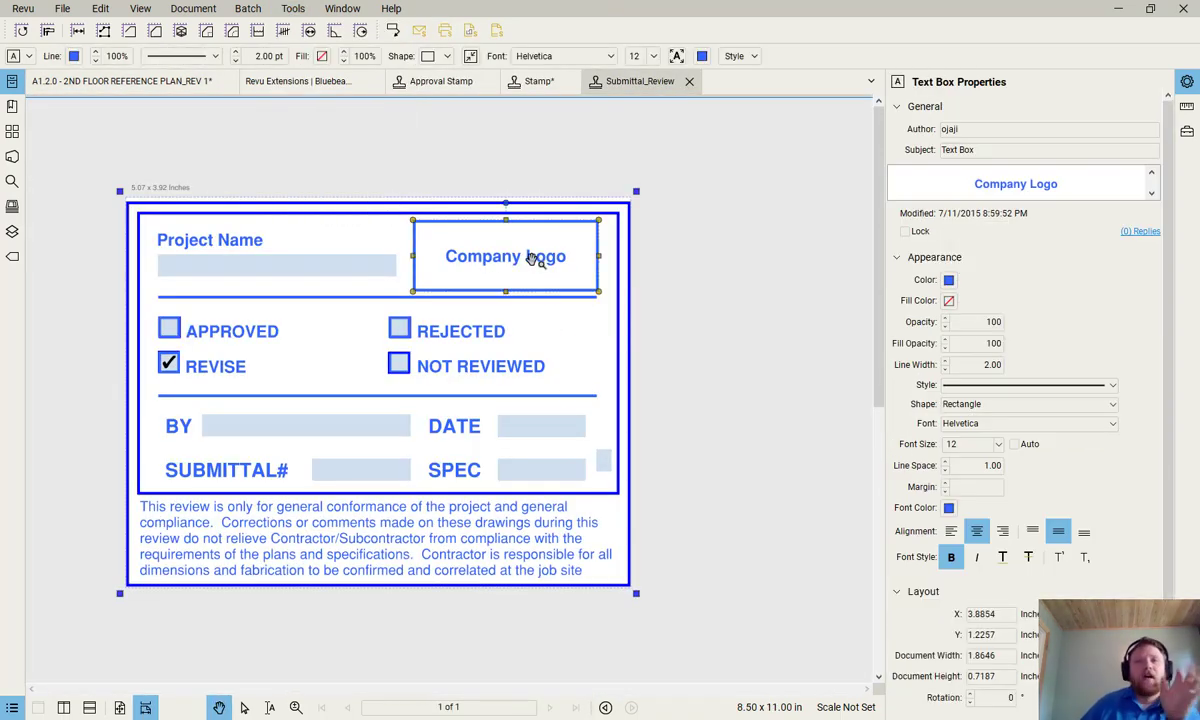
Step: Look up the image markup option for adding a real company logo to the stamp template, and deselect the text box
{"action": "left_click", "coordinate": [296, 11]}
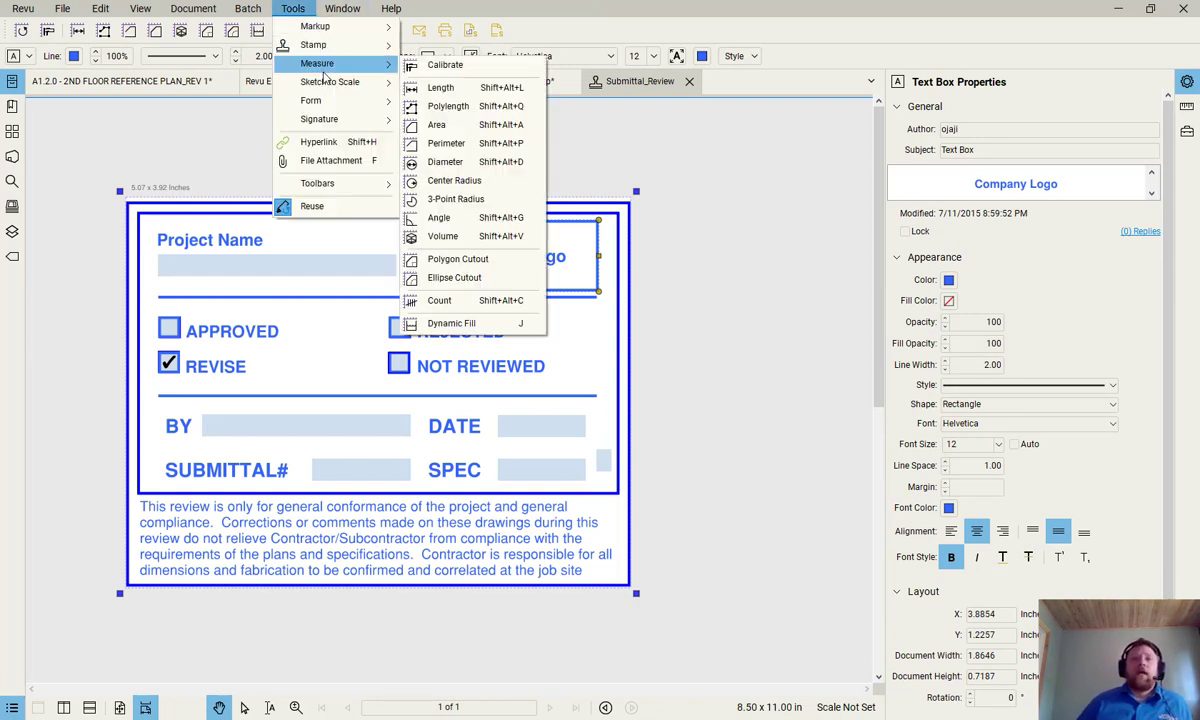
{"action": "mouse_move", "coordinate": [320, 26]}
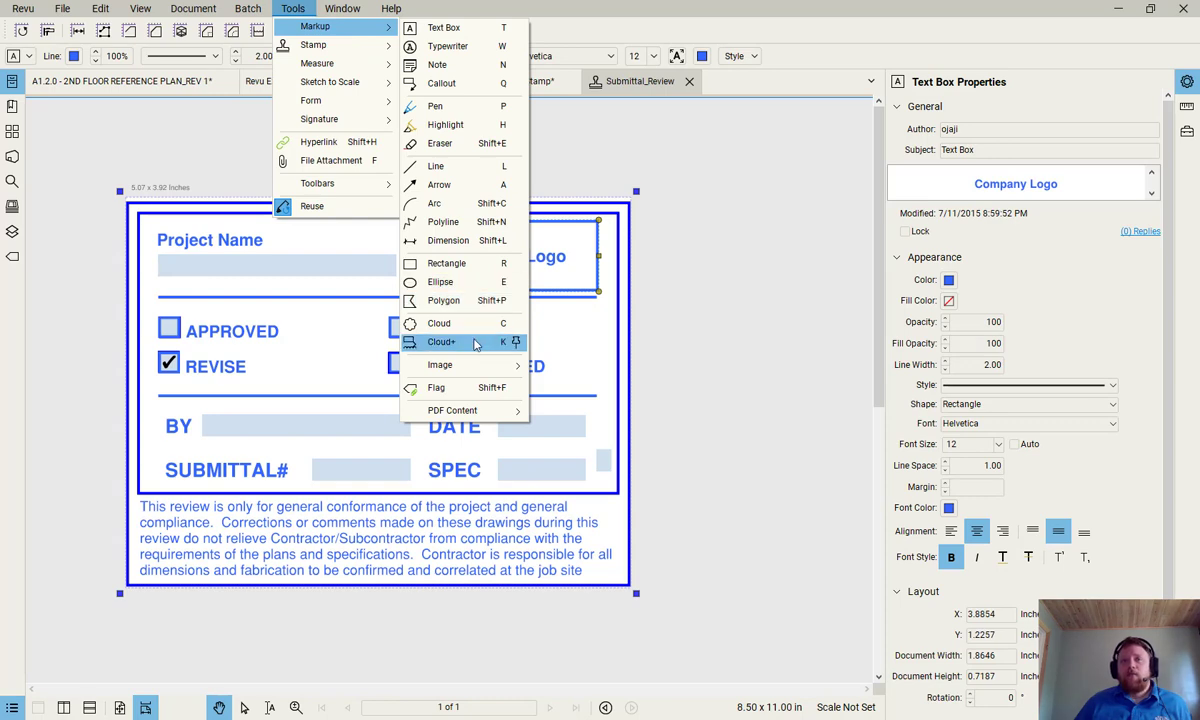
{"action": "mouse_move", "coordinate": [456, 364]}
{"action": "left_click", "coordinate": [720, 236]}
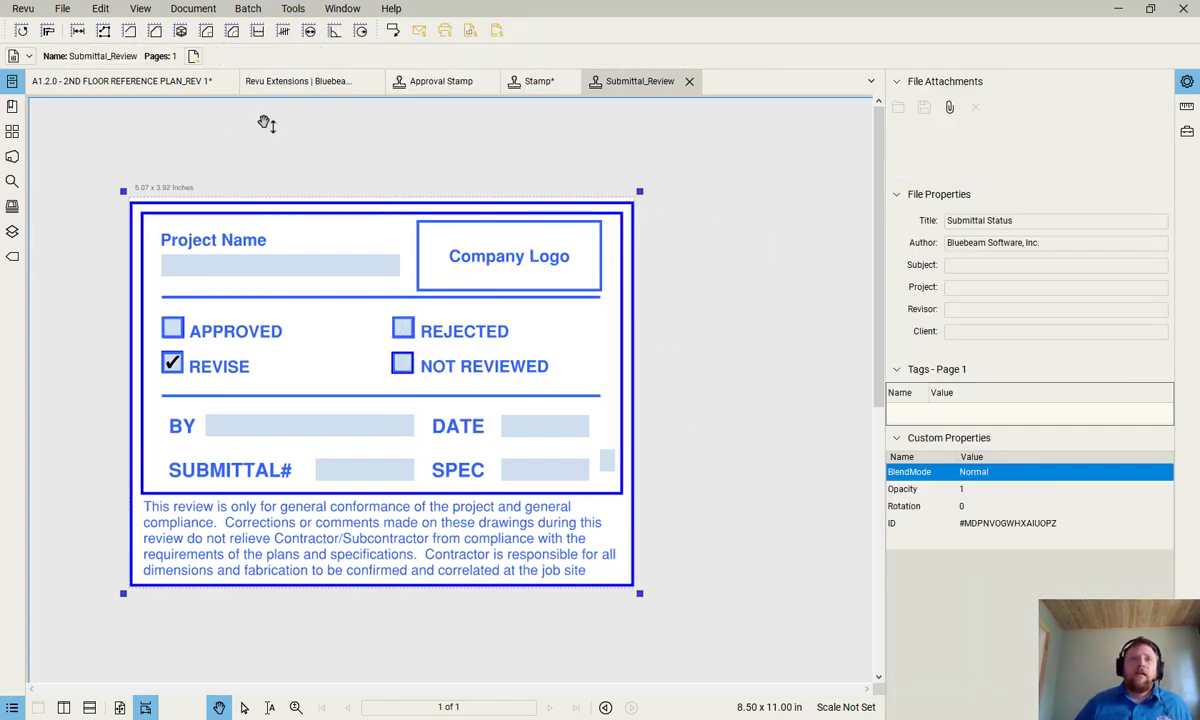
Step: Return to the floor plan and give the submittal review stamp a solid line style with a line width of 1.00
{"action": "left_click", "coordinate": [213, 80]}
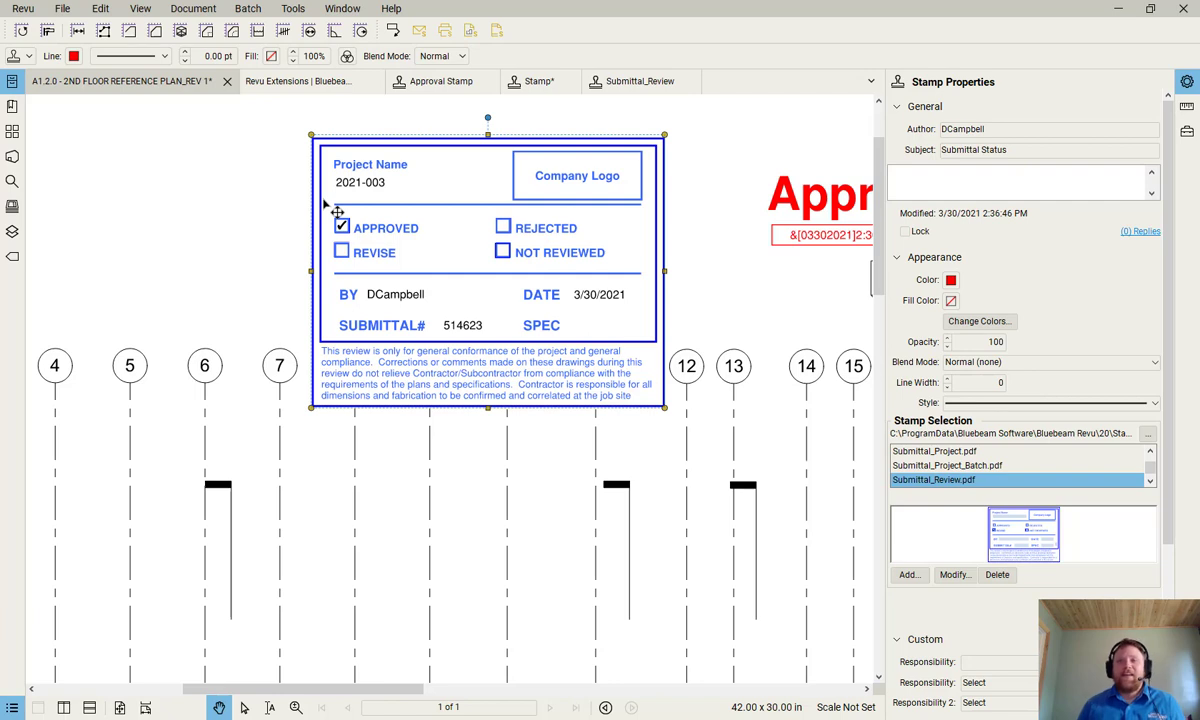
{"action": "scroll", "coordinate": [1102, 406], "scroll_direction": "down", "scroll_amount": 5}
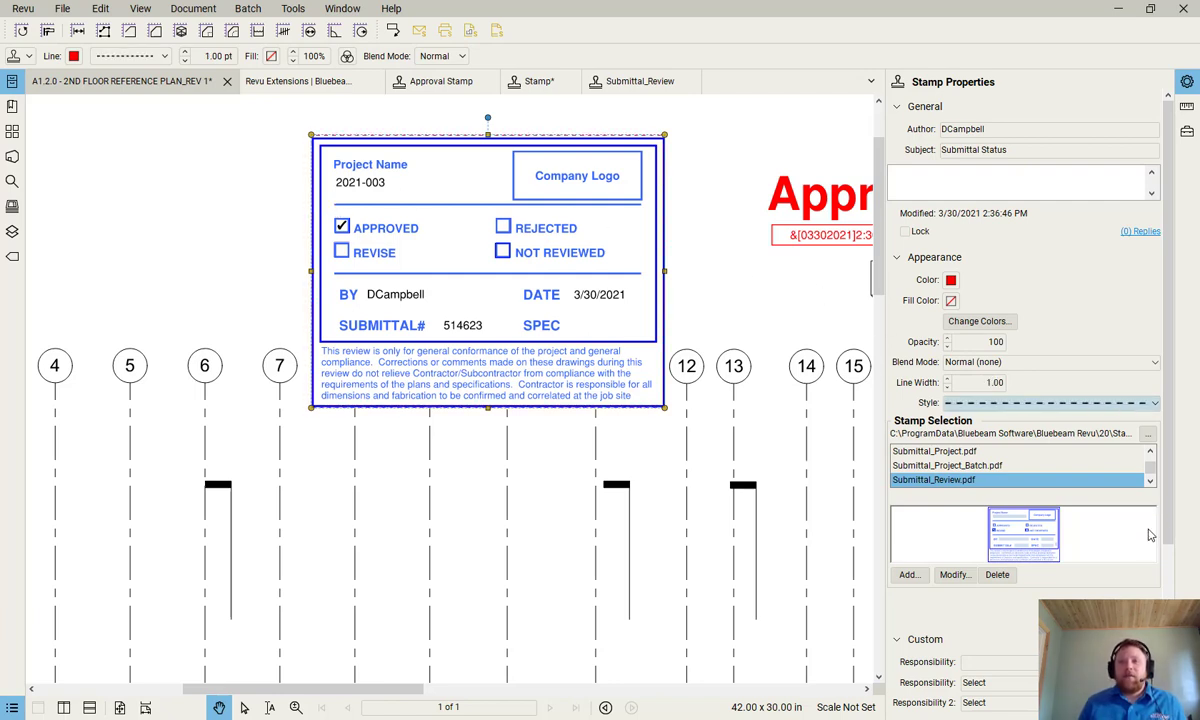
{"action": "scroll", "coordinate": [1110, 405], "scroll_direction": "down", "scroll_amount": 2}
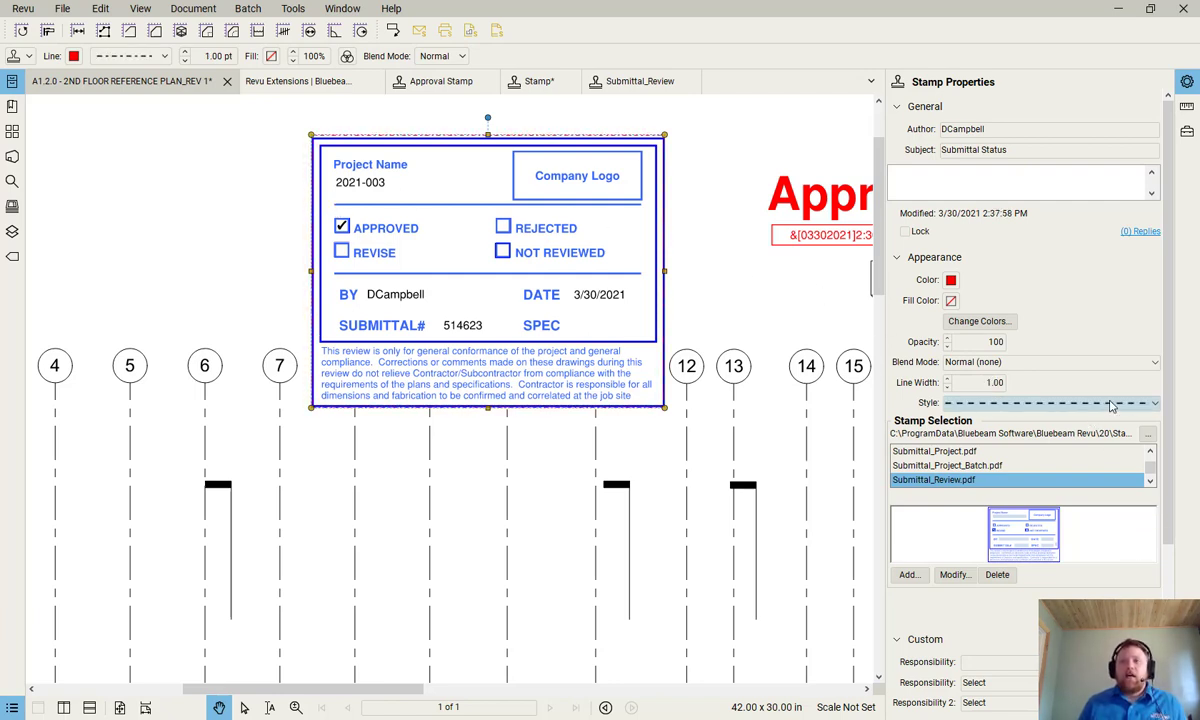
{"action": "scroll", "coordinate": [1110, 405], "scroll_direction": "up", "scroll_amount": 7}
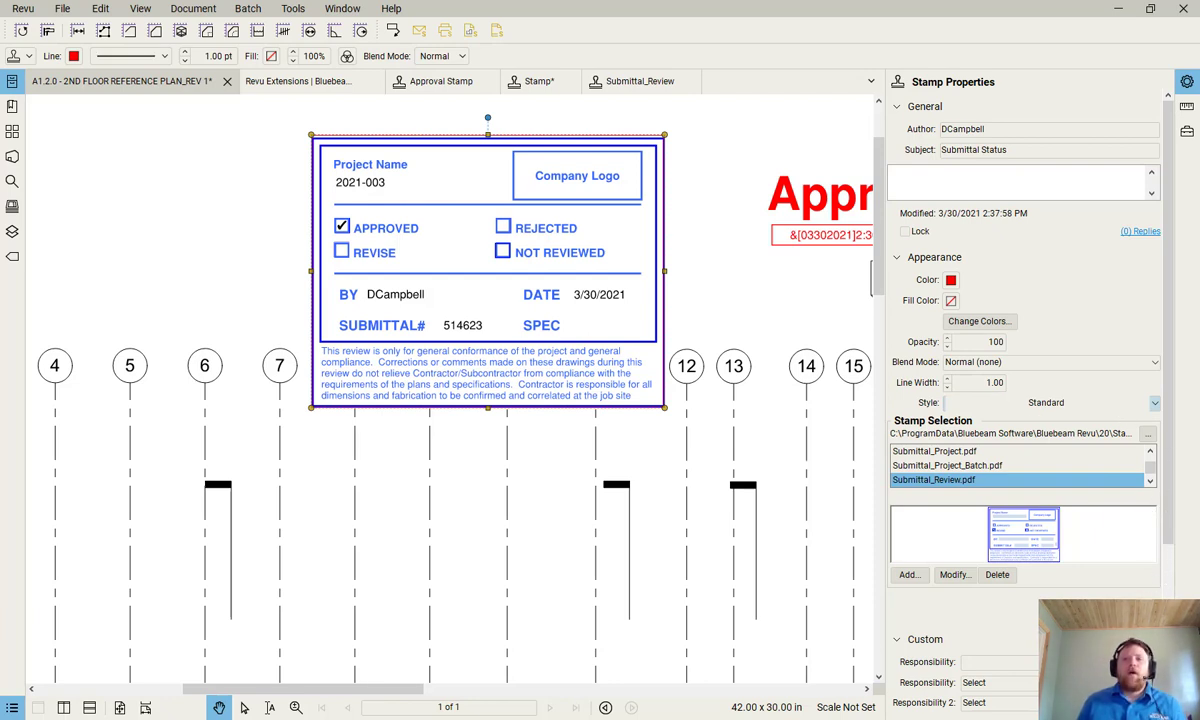
{"action": "scroll", "coordinate": [1025, 380], "scroll_direction": "down", "scroll_amount": 3}
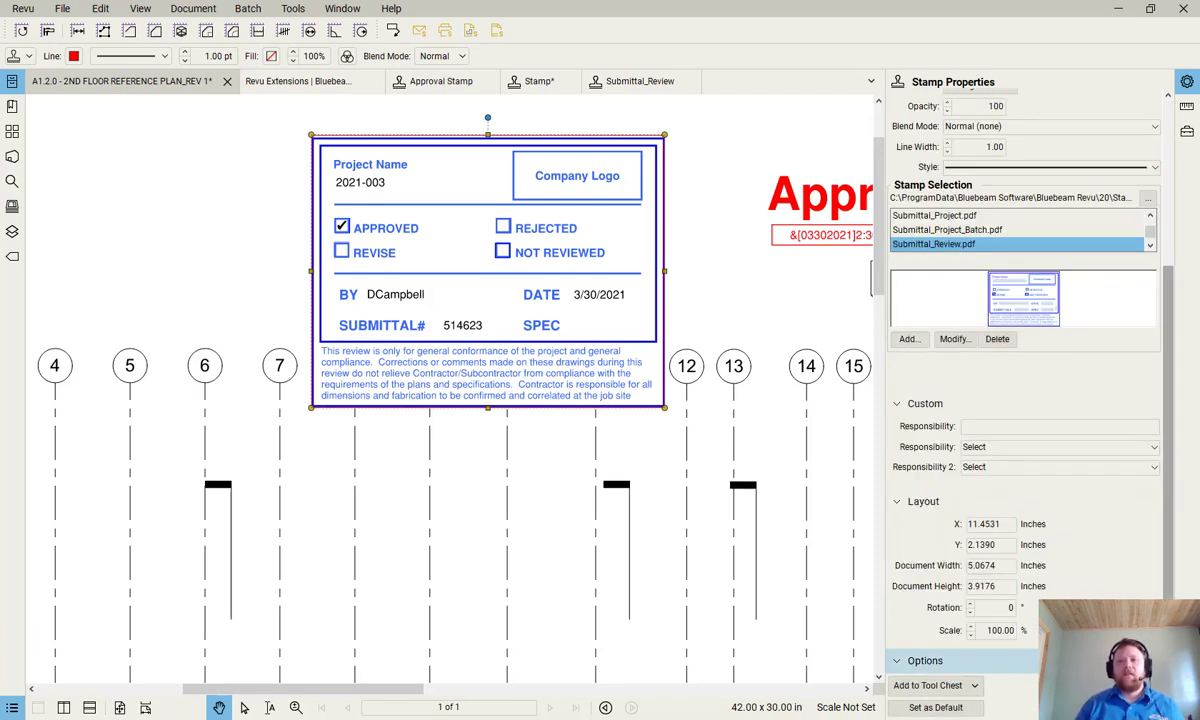